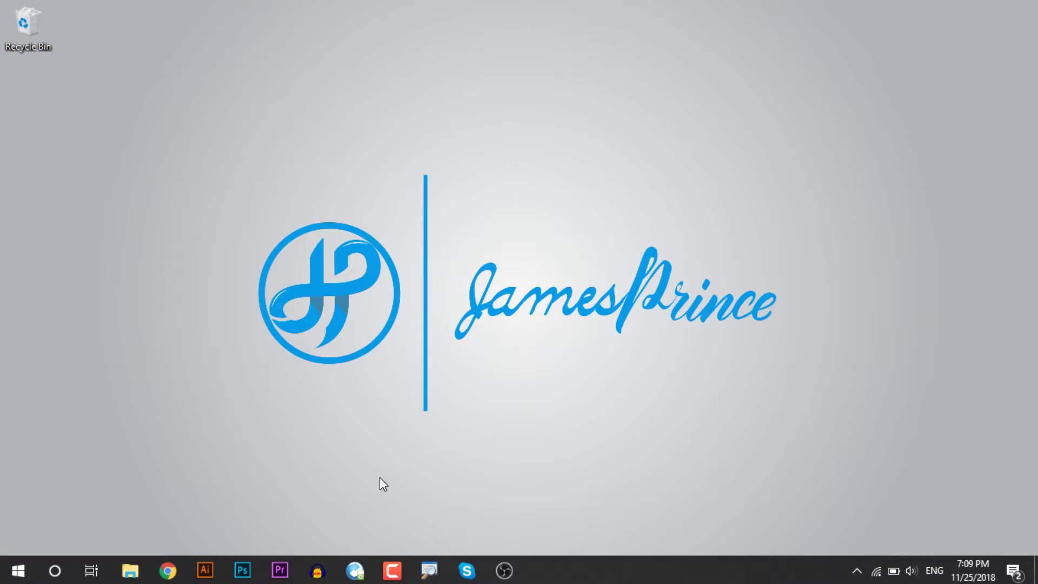
- Launch Premiere Pro and start a new project named Test
{"action": "left_click", "coordinate": [280, 570]}
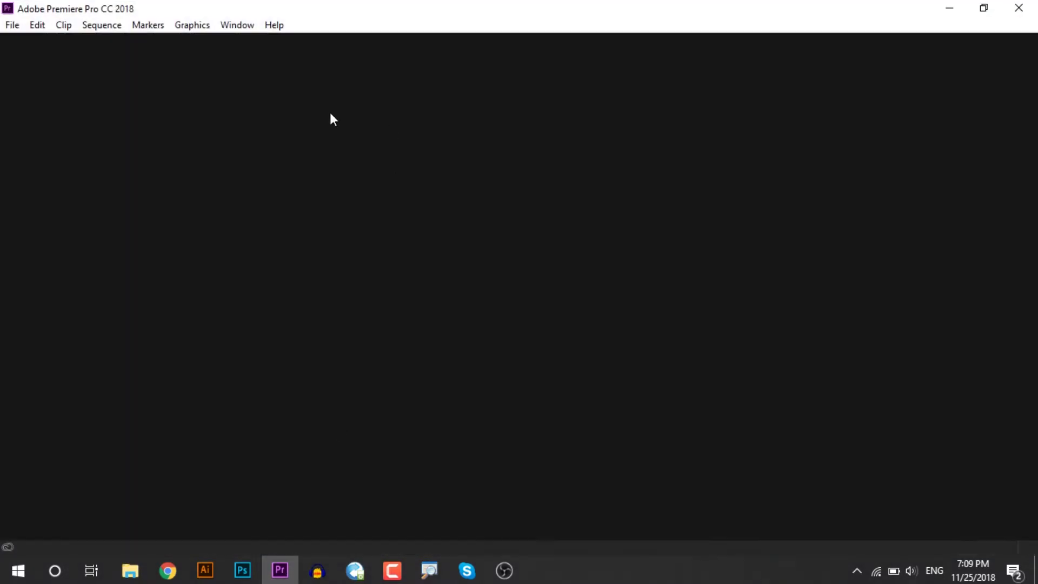
{"action": "left_click", "coordinate": [12, 24]}
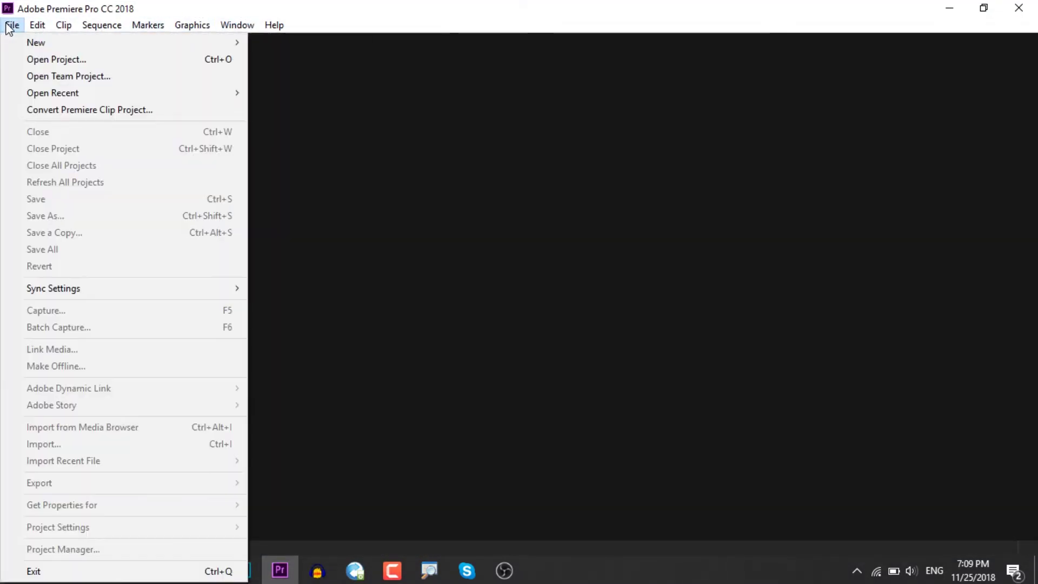
{"action": "mouse_move", "coordinate": [25, 46]}
{"action": "left_click", "coordinate": [280, 42]}
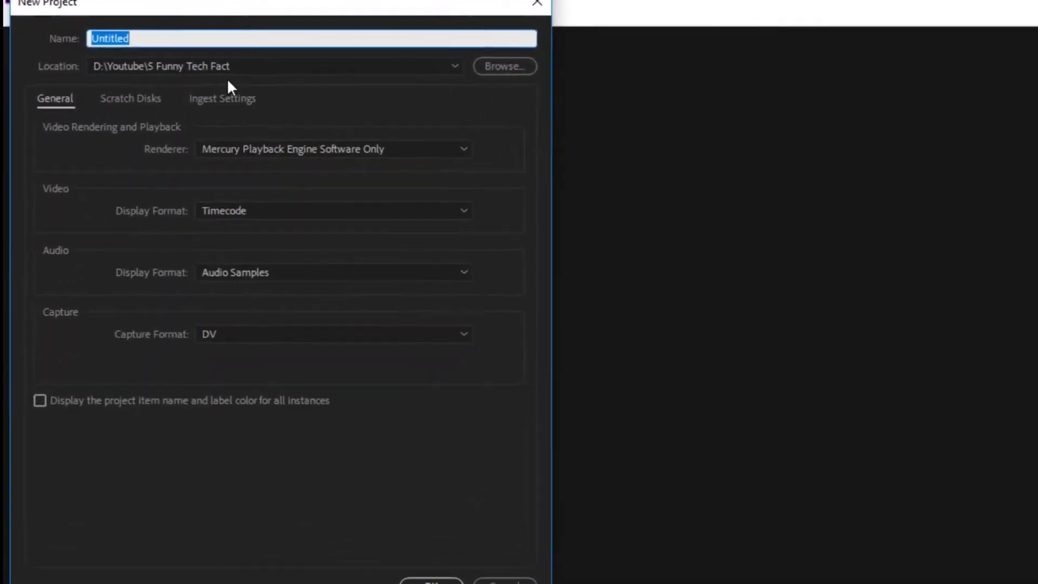
{"action": "type", "text": "Test"}
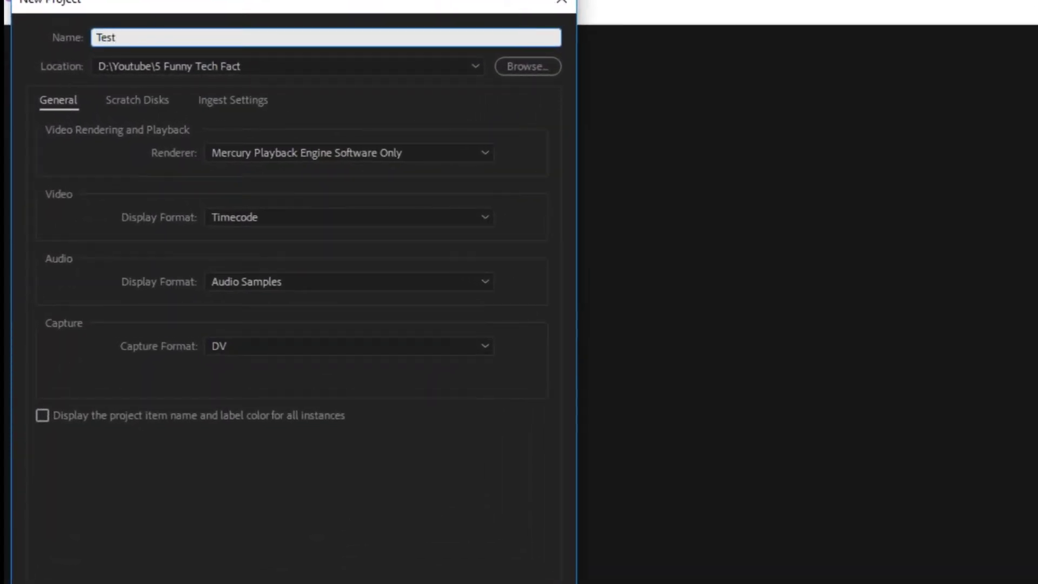
- Set the project location to D:\Youtube\Green Screen Replacement and create the project
{"action": "left_click", "coordinate": [520, 66]}
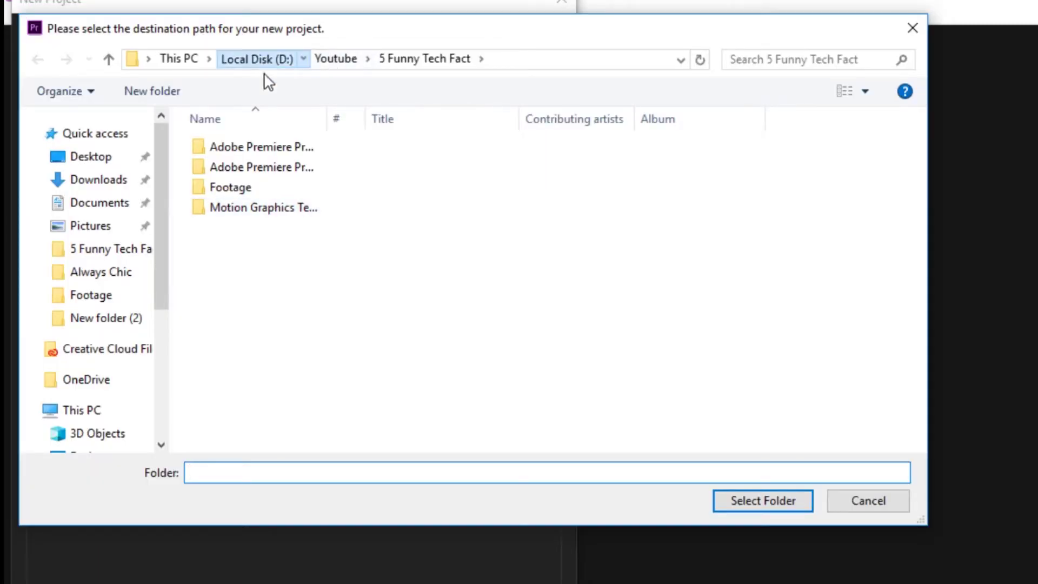
{"action": "left_click", "coordinate": [259, 63]}
{"action": "double_click", "coordinate": [258, 412]}
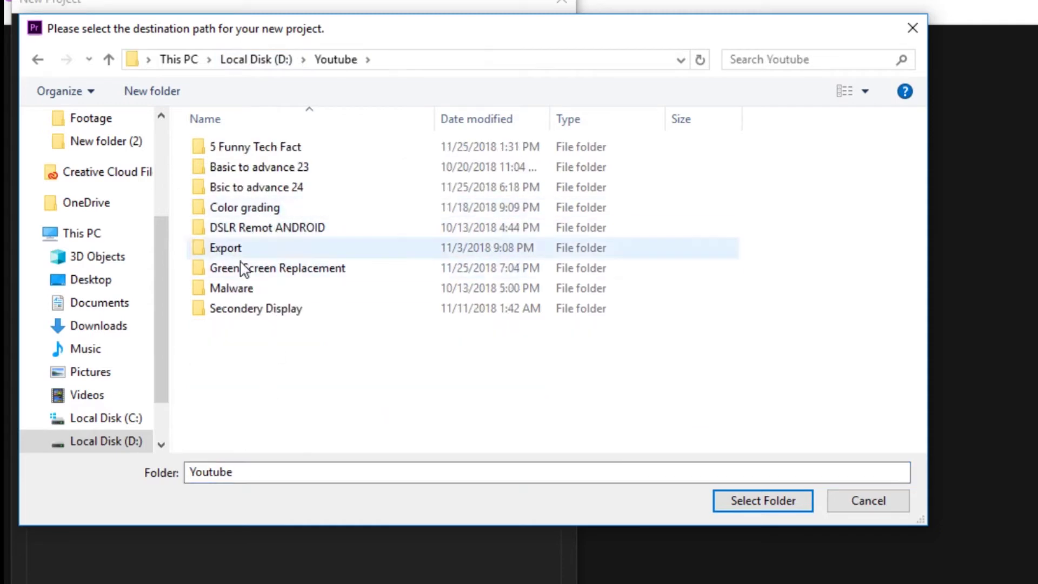
{"action": "double_click", "coordinate": [277, 268]}
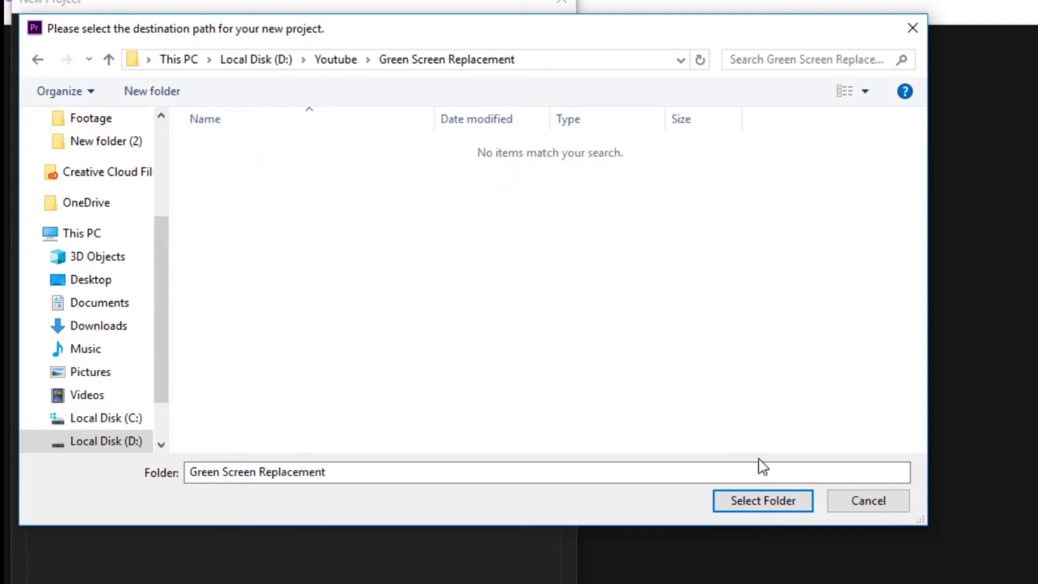
{"action": "left_click", "coordinate": [764, 500]}
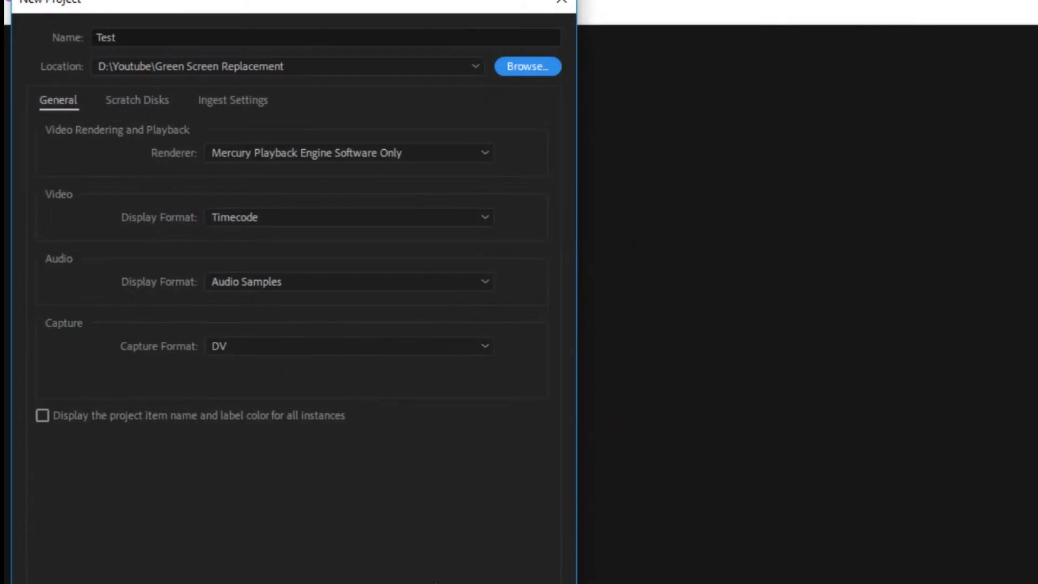
{"action": "left_click", "coordinate": [434, 582]}
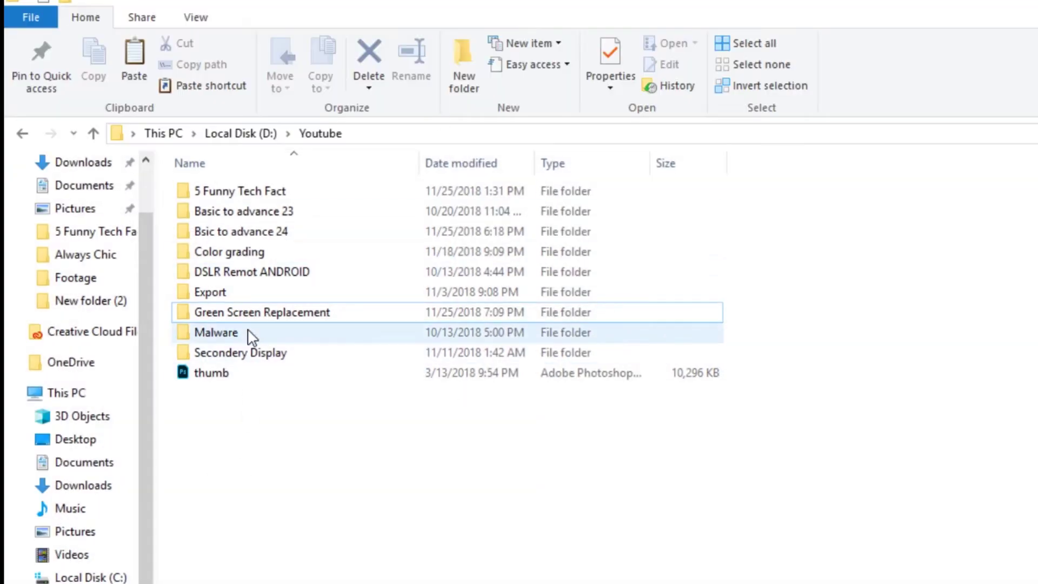
- Paste the copied media files into the Green Screen Replacement folder in File Explorer
{"action": "left_click", "coordinate": [254, 312]}
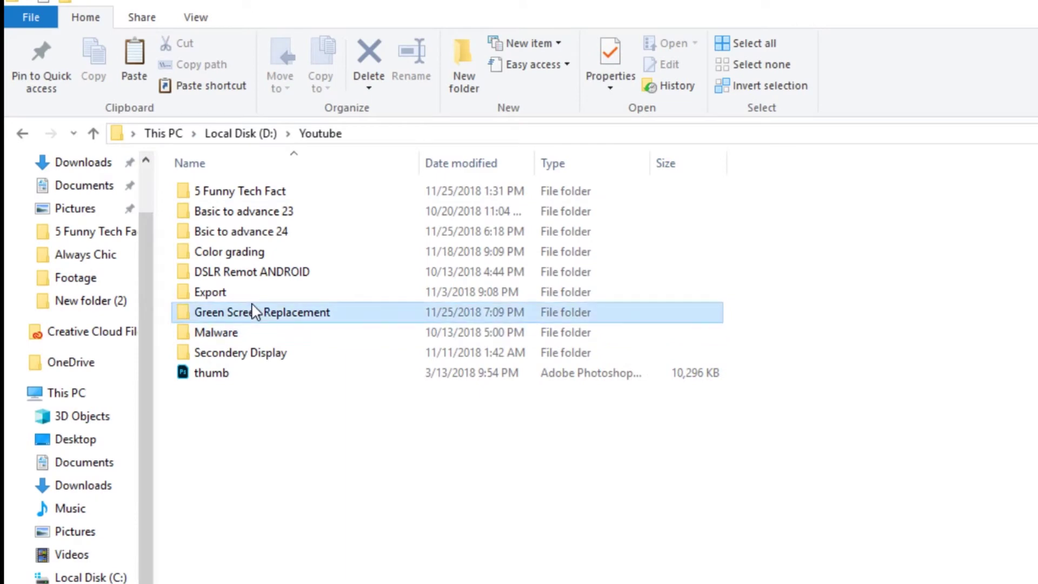
{"action": "double_click", "coordinate": [254, 312]}
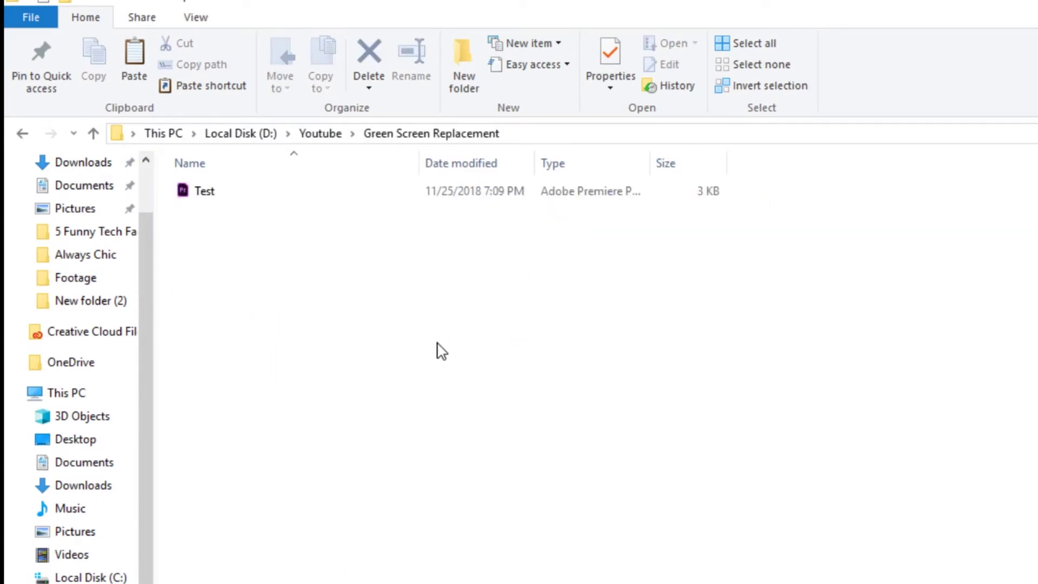
{"action": "key", "text": "ctrl+v"}
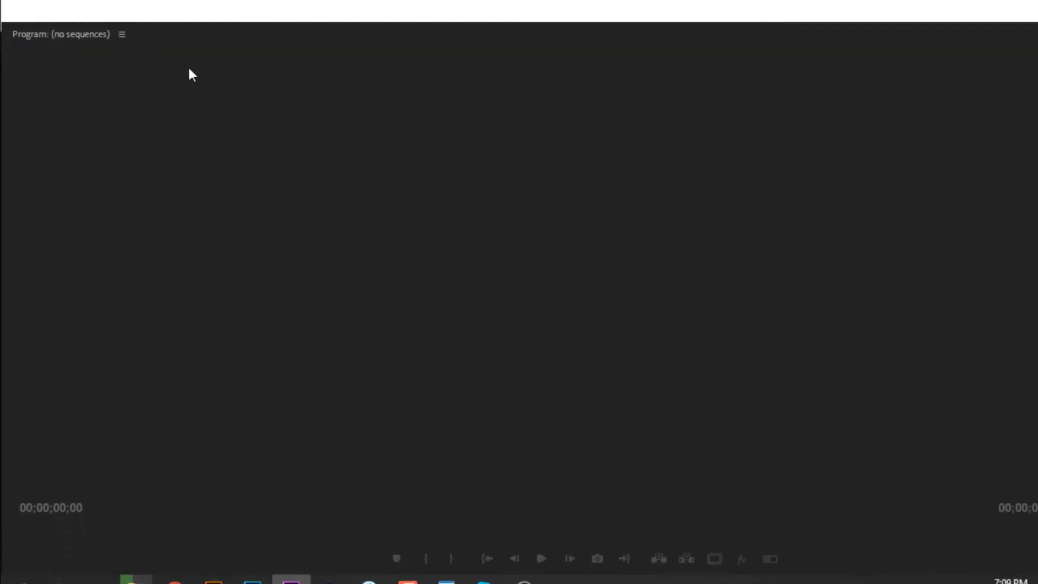
- Restore the full panel layout with larger upper panels and show the Test project bin
{"action": "mouse_move", "coordinate": [60, 33]}
{"action": "left_mouse_down"}
{"action": "mouse_move", "coordinate": [837, 165]}
{"action": "mouse_move", "coordinate": [1011, 159]}
{"action": "left_mouse_up"}
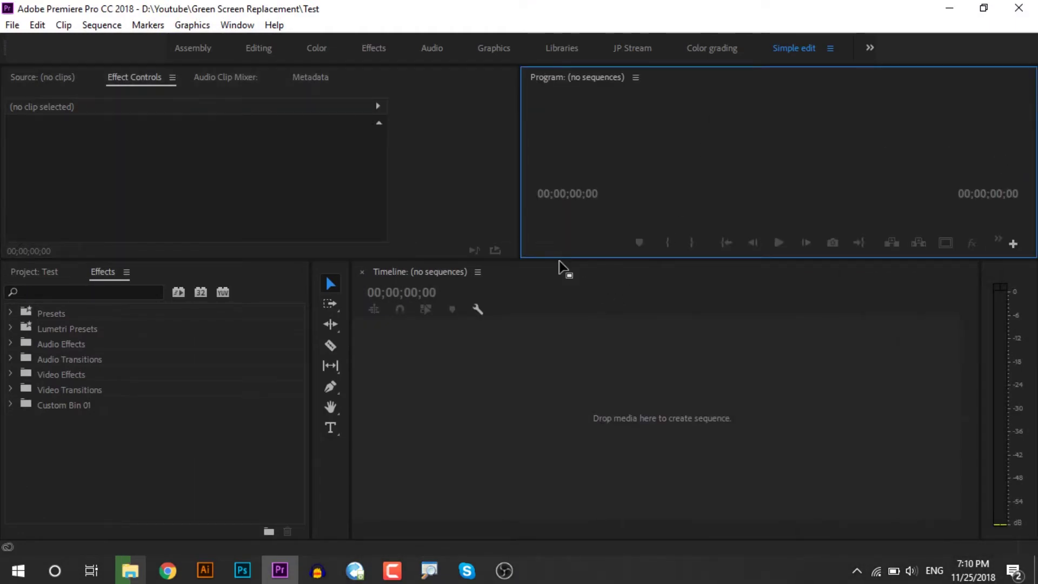
{"action": "left_click_drag", "start_coordinate": [502, 261], "coordinate": [504, 330]}
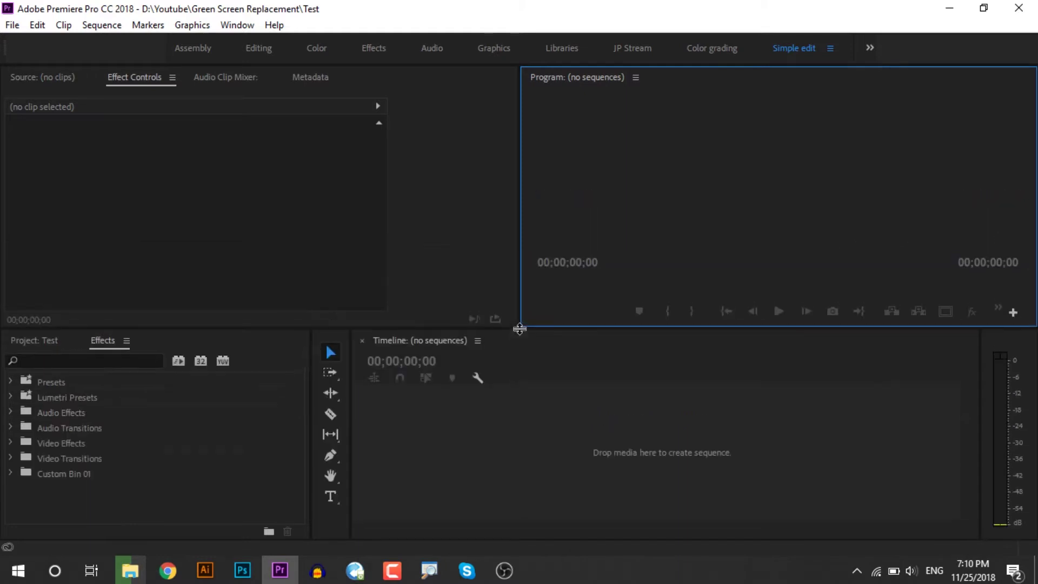
{"action": "left_click", "coordinate": [25, 342]}
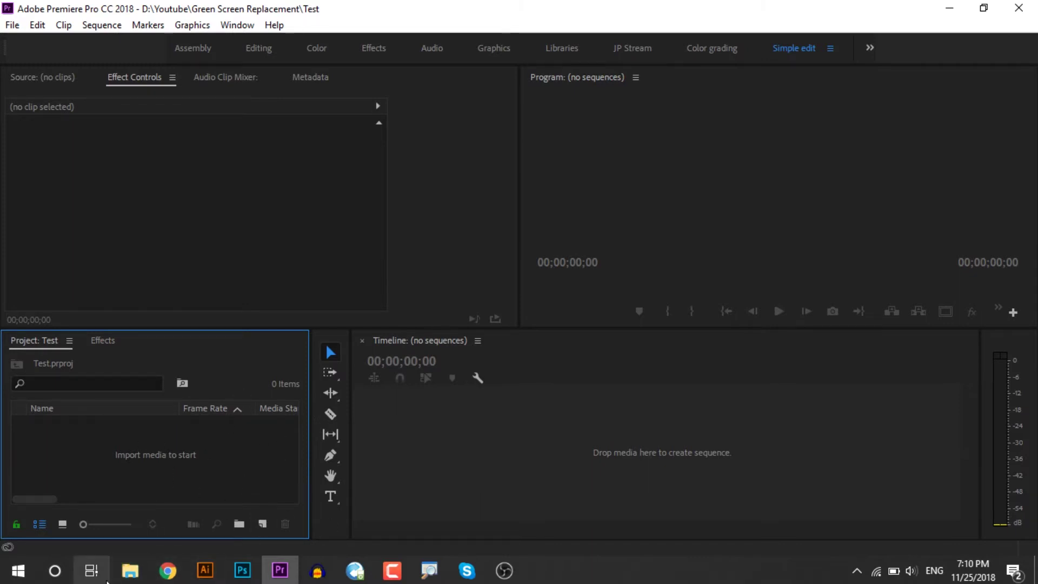
{"action": "left_click", "coordinate": [129, 570]}
- Switch the Explorer folder view to large icons
{"action": "left_click", "coordinate": [222, 199]}
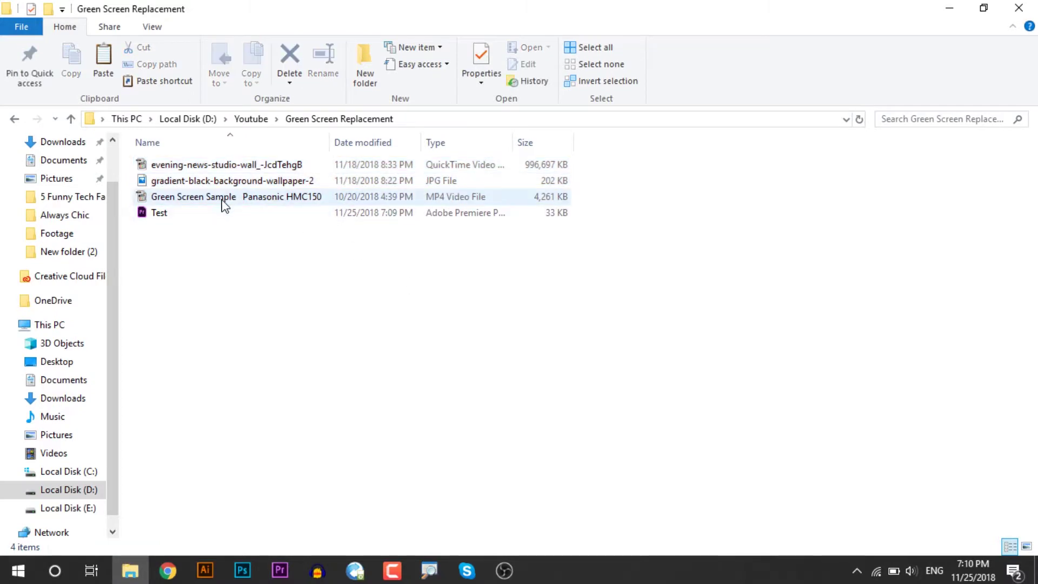
{"action": "key", "text": "ctrl+shift+3"}
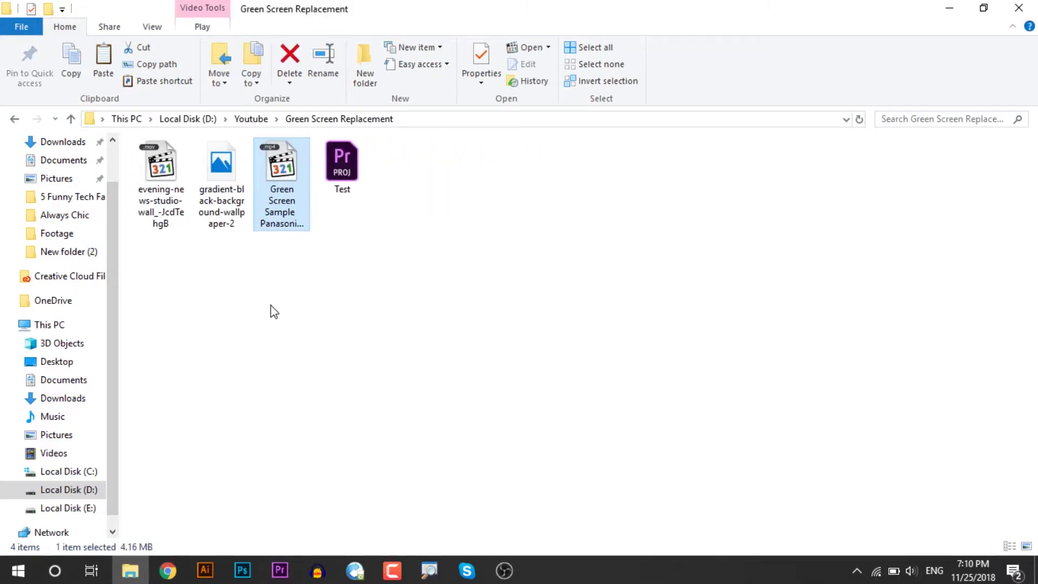
{"action": "key", "text": "ctrl+shift+2"}
{"action": "left_click", "coordinate": [517, 294]}
- Import Green Screen Sample into the Test bin and place it in a new sequence
{"action": "left_click_drag", "start_coordinate": [430, 218], "coordinate": [281, 556]}
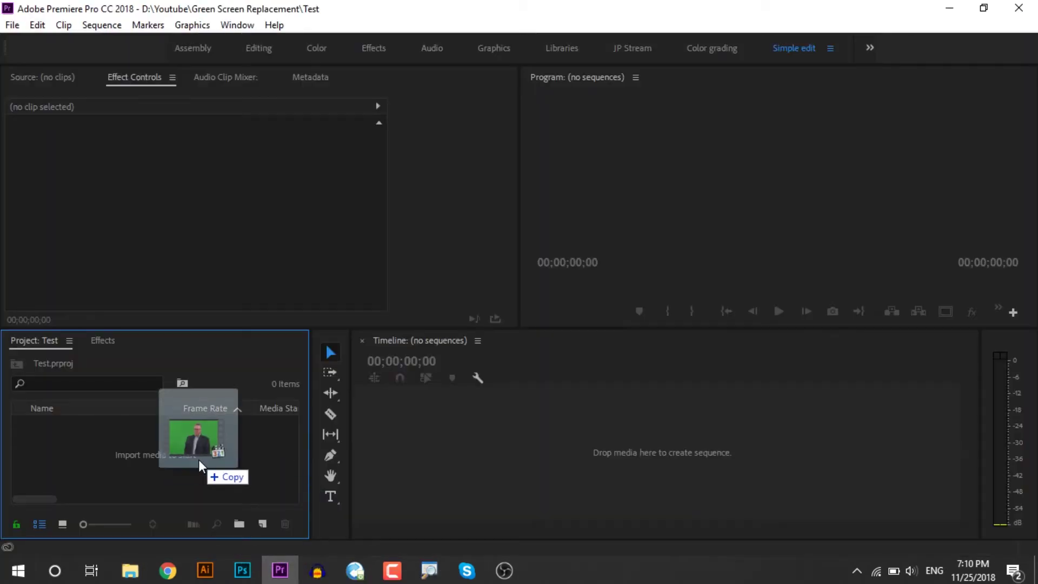
{"action": "left_click_drag", "start_coordinate": [281, 555], "coordinate": [199, 460]}
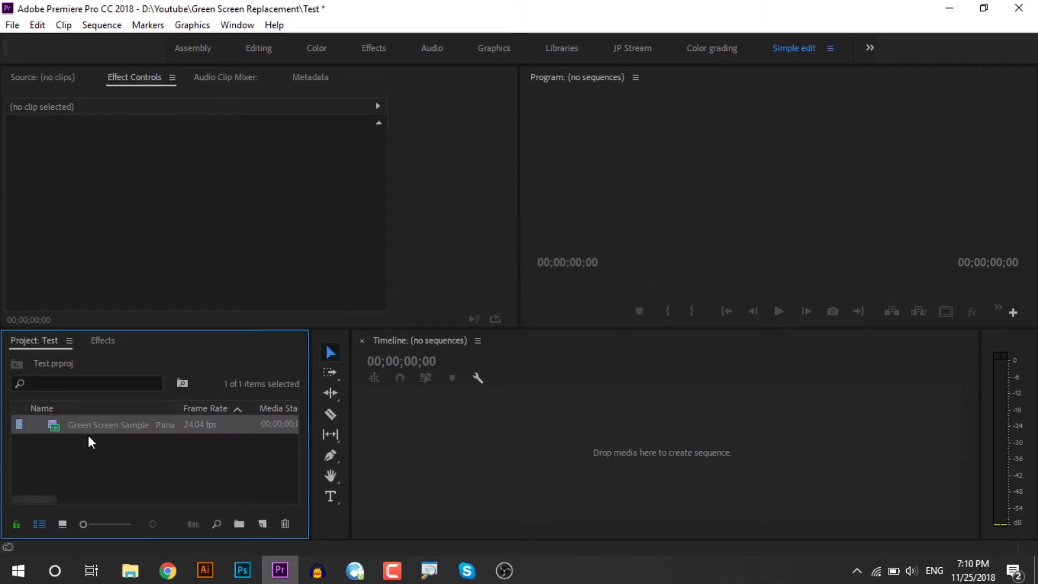
{"action": "mouse_move", "coordinate": [75, 431]}
{"action": "left_mouse_down"}
{"action": "mouse_move", "coordinate": [507, 434]}
{"action": "mouse_move", "coordinate": [476, 424]}
{"action": "left_mouse_up"}
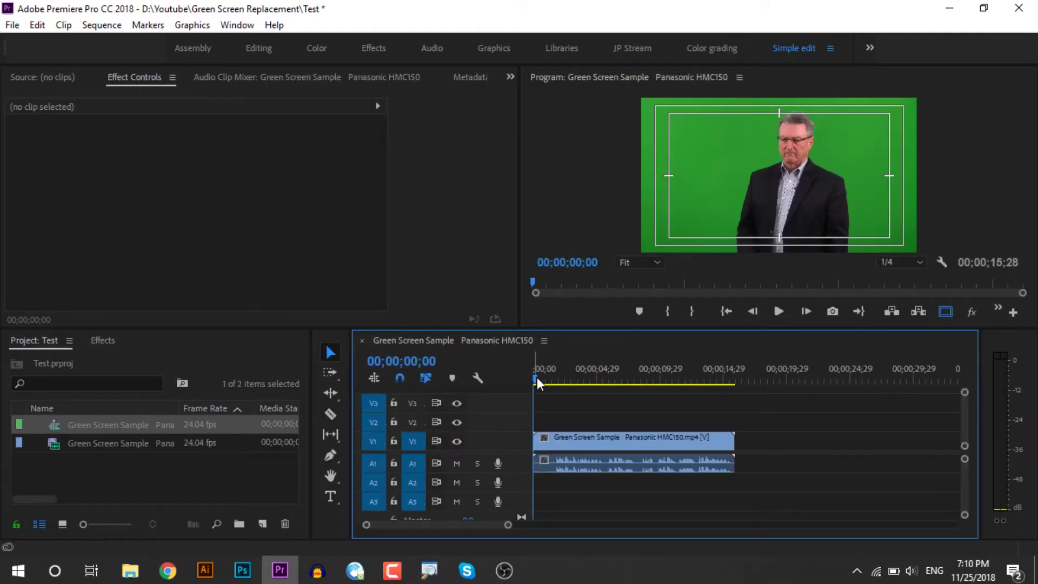
- Move the playhead to 00;00;05;18 and switch to the Color grading workspace
{"action": "left_click_drag", "start_coordinate": [536, 376], "coordinate": [649, 373]}
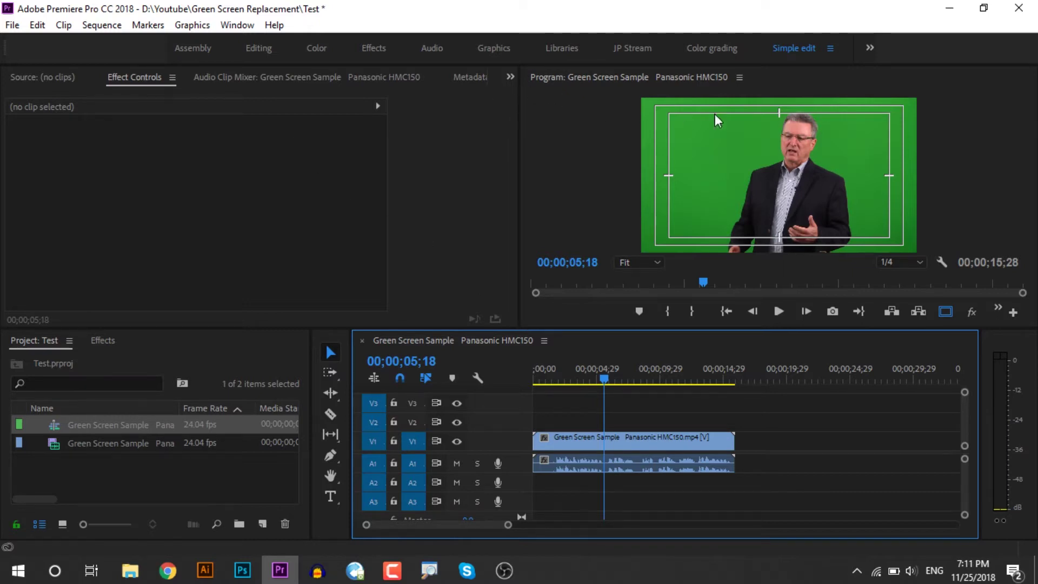
{"action": "left_click", "coordinate": [724, 47]}
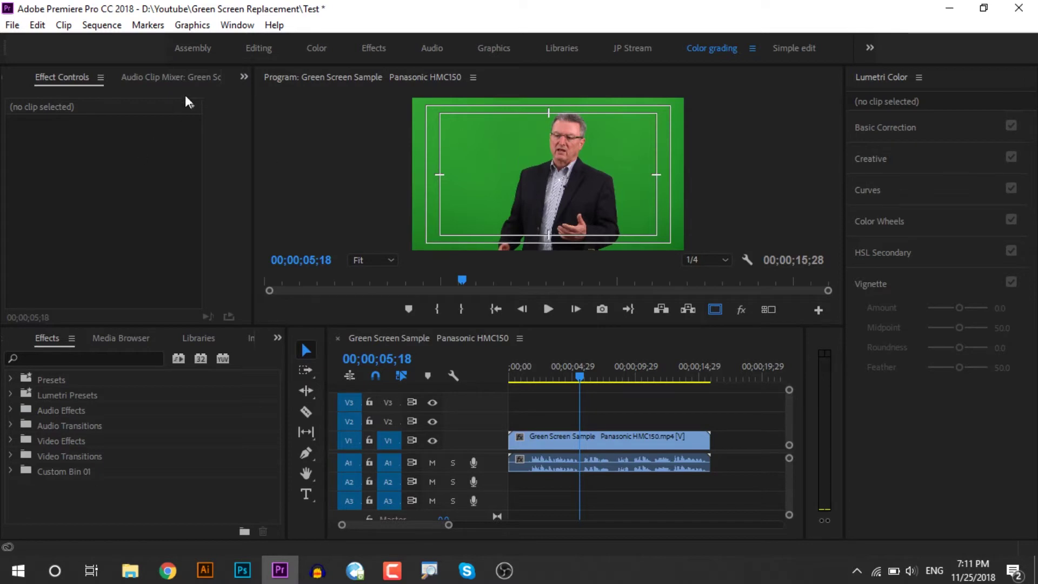
- Select the green screen clip and expand Lumetri Color's HSL Secondary key settings
{"action": "left_click", "coordinate": [228, 26]}
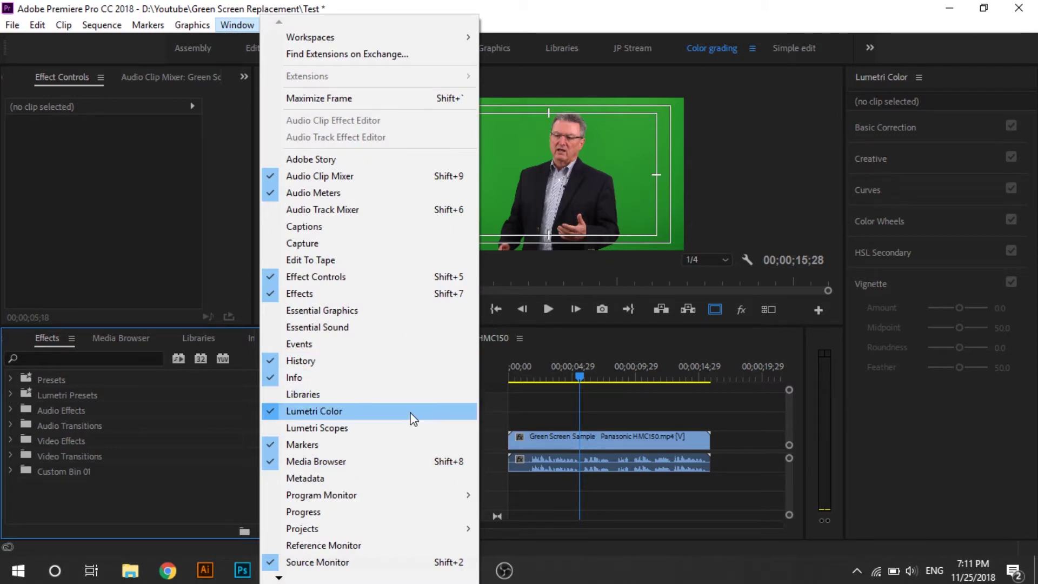
{"action": "left_click", "coordinate": [774, 7]}
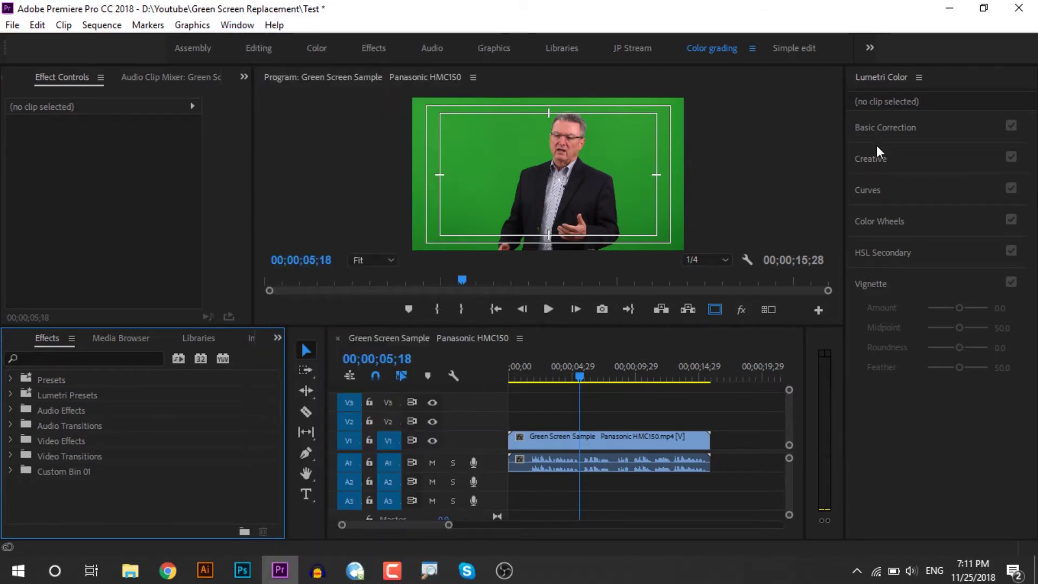
{"action": "left_click", "coordinate": [581, 443]}
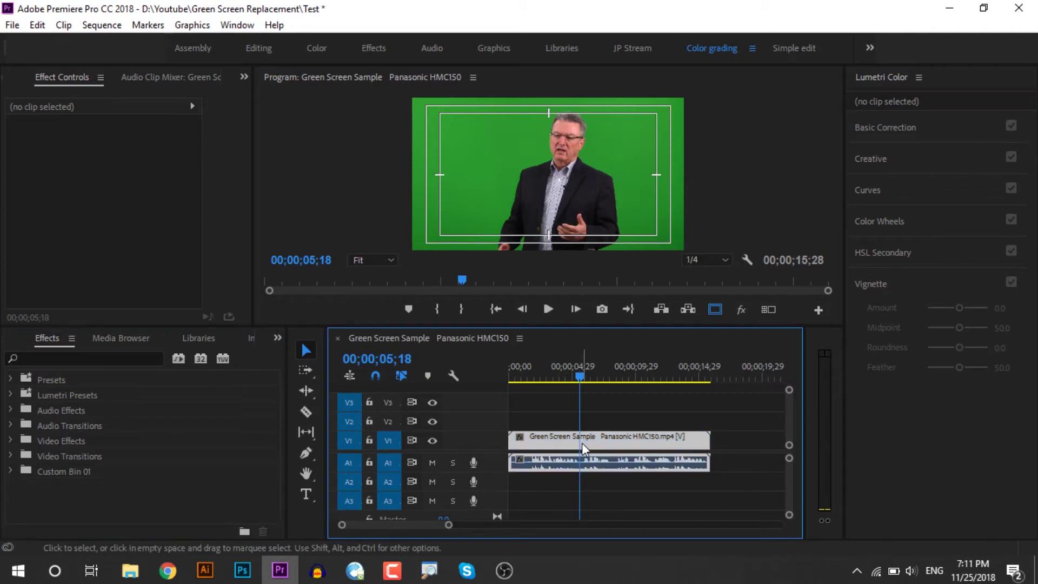
{"action": "scroll", "coordinate": [61, 219], "scroll_direction": "down", "scroll_amount": 5}
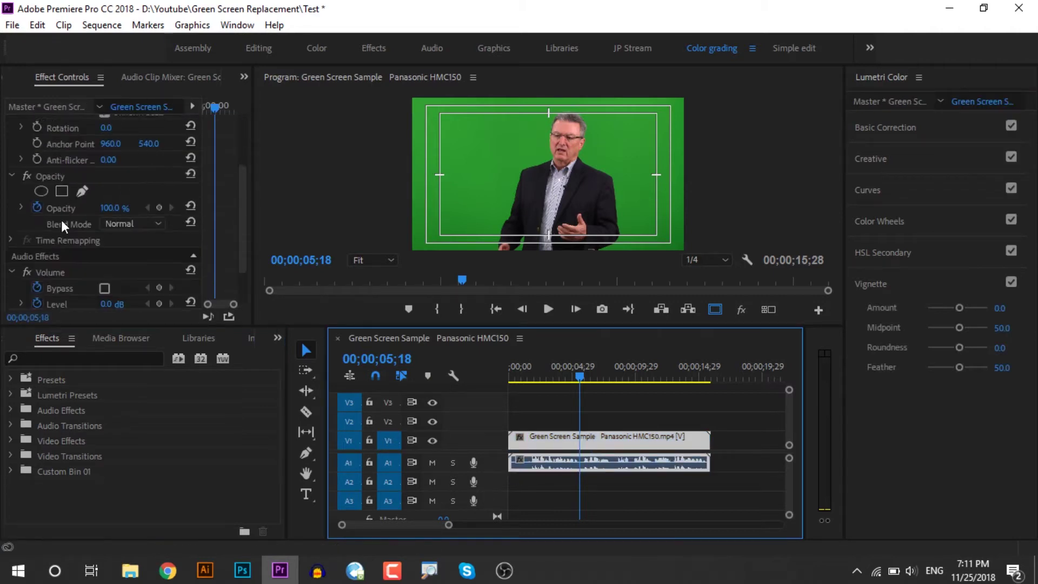
{"action": "scroll", "coordinate": [46, 303], "scroll_direction": "up", "scroll_amount": 3}
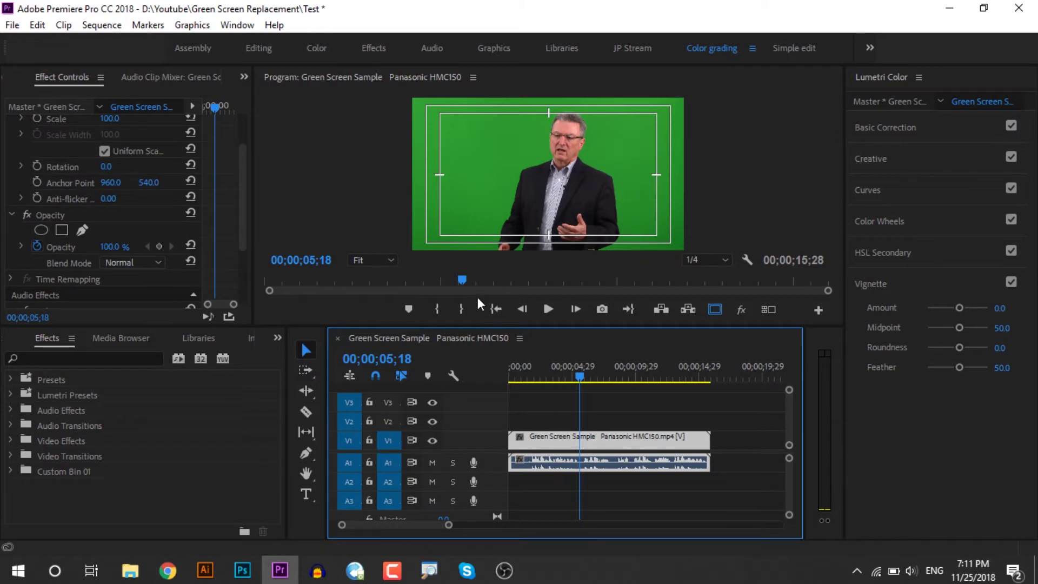
{"action": "scroll", "coordinate": [84, 241], "scroll_direction": "down", "scroll_amount": 3}
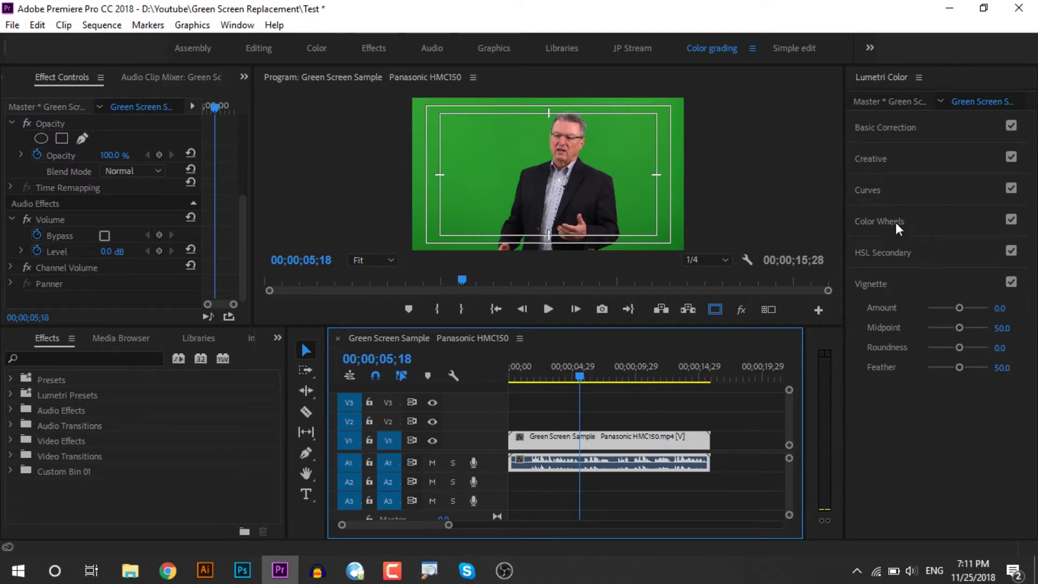
{"action": "left_click", "coordinate": [890, 254]}
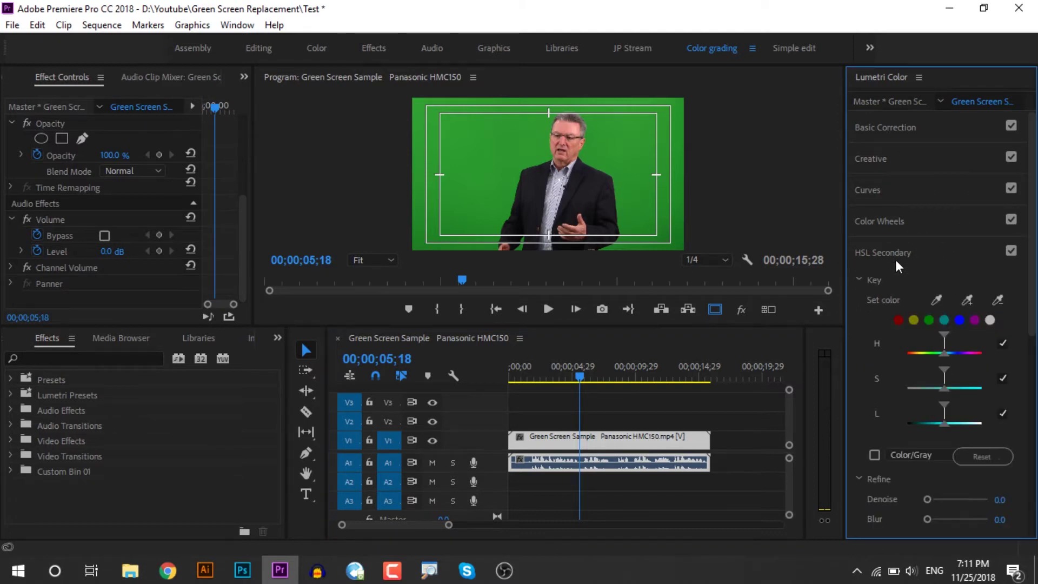
{"action": "left_click", "coordinate": [935, 301]}
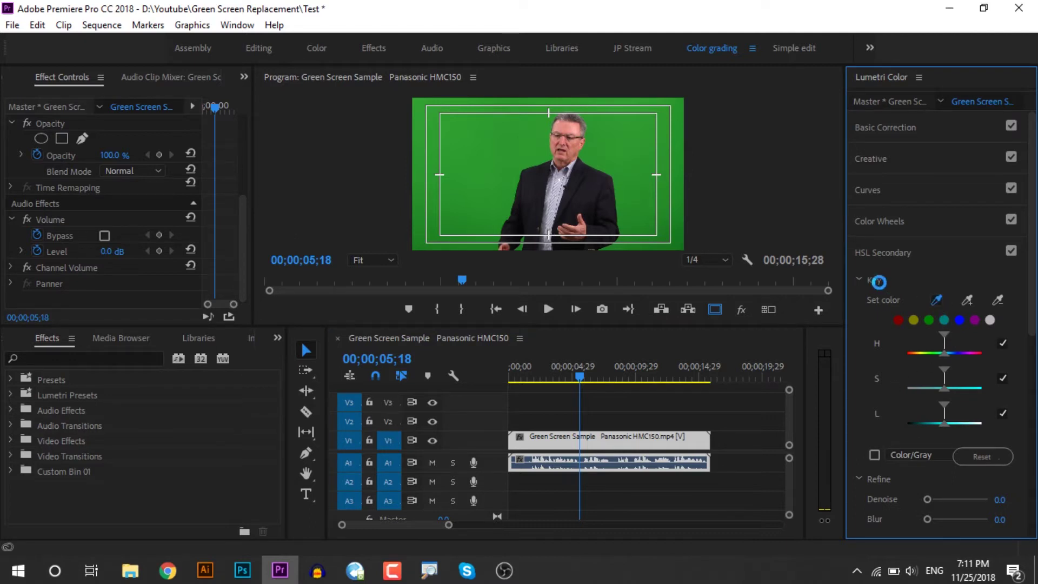
- Sample the green backdrop as the key colour and tighten the hue and saturation ranges
{"action": "left_click", "coordinate": [644, 176]}
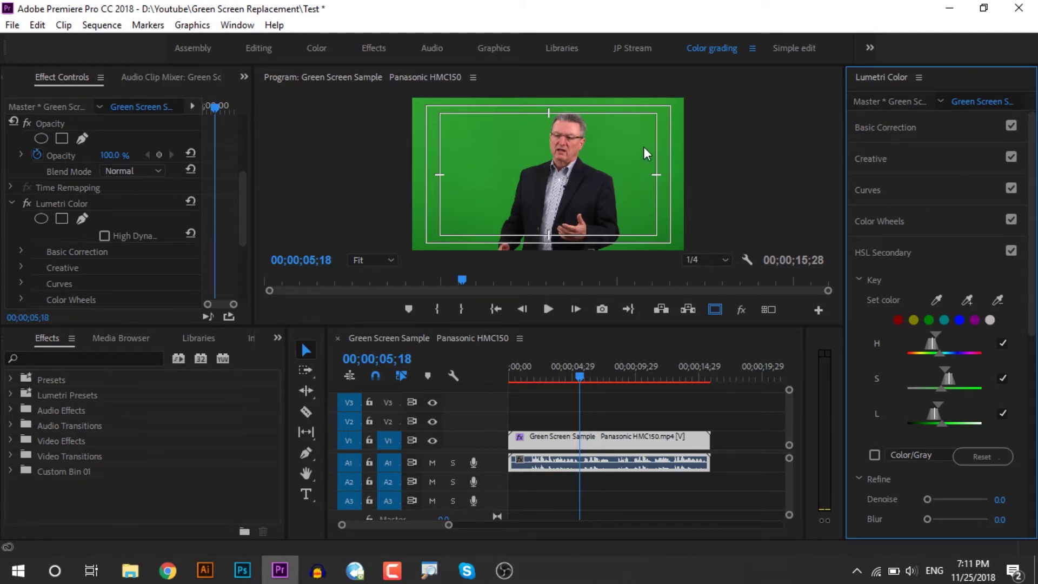
{"action": "left_click", "coordinate": [1002, 343]}
{"action": "left_click_drag", "start_coordinate": [947, 380], "coordinate": [951, 380]}
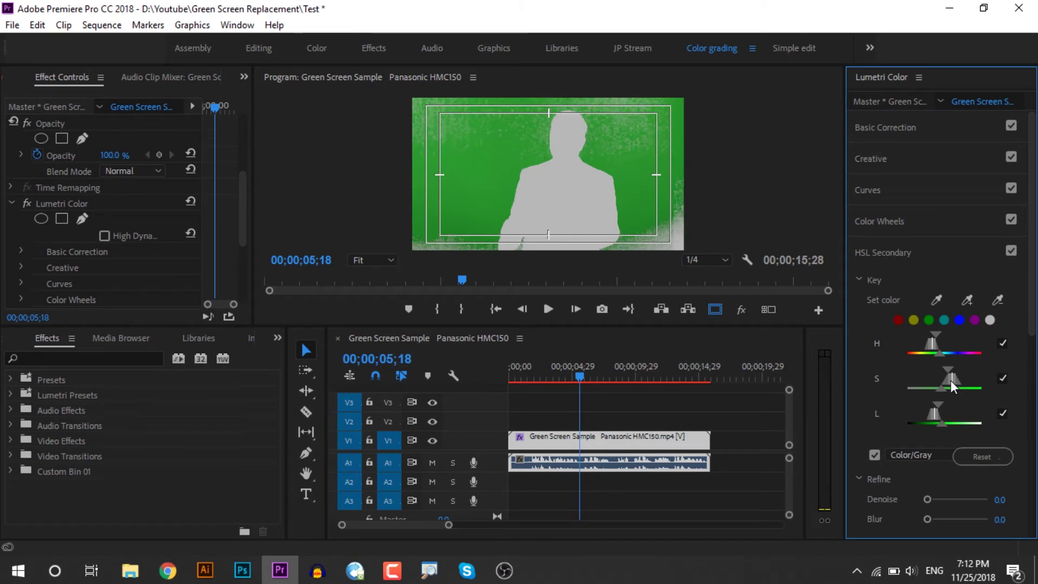
{"action": "left_click_drag", "start_coordinate": [950, 380], "coordinate": [947, 380]}
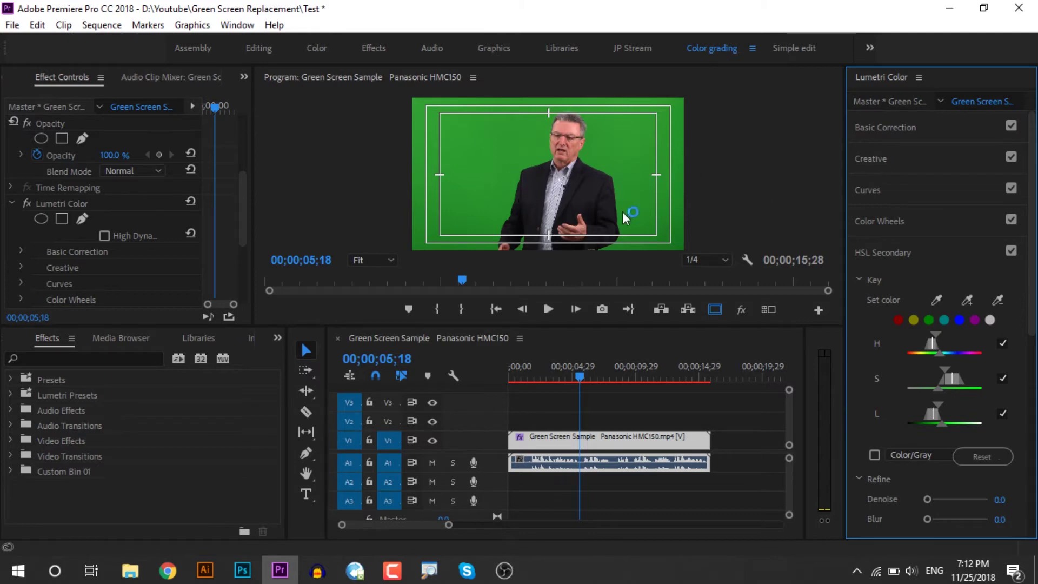
{"action": "scroll", "coordinate": [864, 398], "scroll_direction": "down", "scroll_amount": 3}
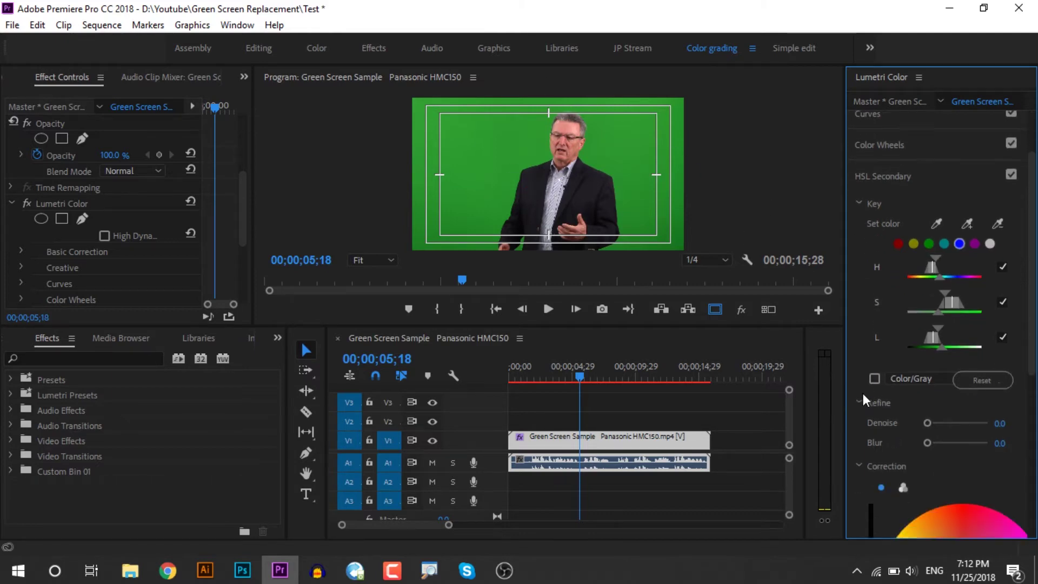
{"action": "scroll", "coordinate": [864, 396], "scroll_direction": "down", "scroll_amount": 2}
{"action": "scroll", "coordinate": [871, 376], "scroll_direction": "down", "scroll_amount": 2}
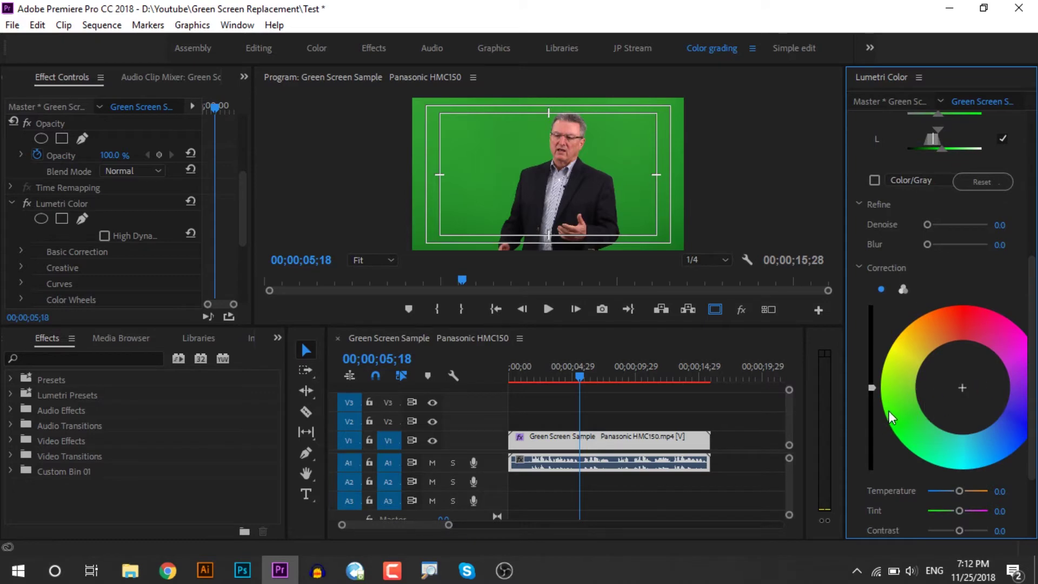
{"action": "left_click", "coordinate": [888, 409]}
{"action": "left_click_drag", "start_coordinate": [888, 410], "coordinate": [887, 411]}
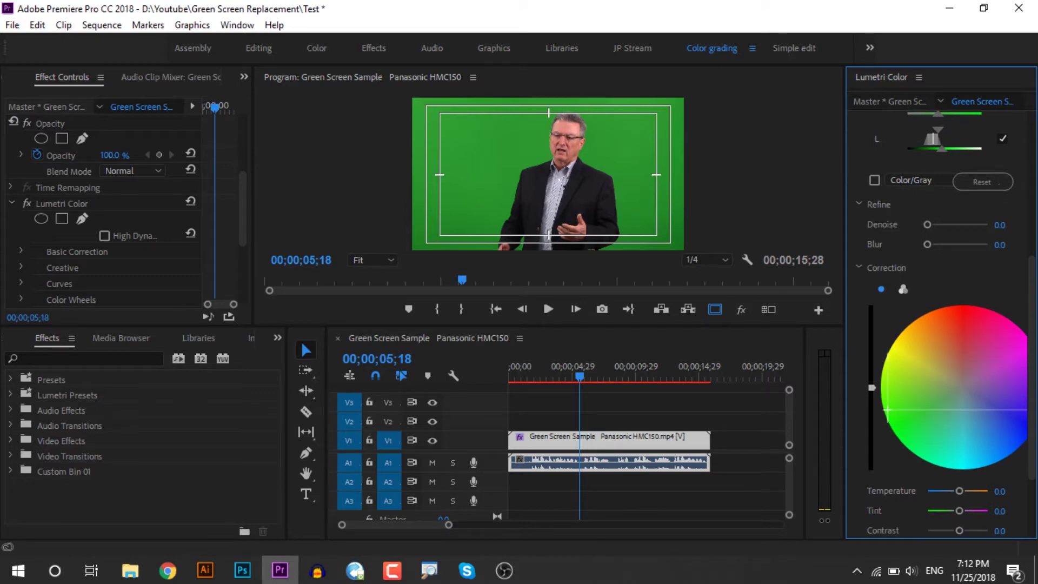
{"action": "left_click_drag", "start_coordinate": [887, 409], "coordinate": [884, 412]}
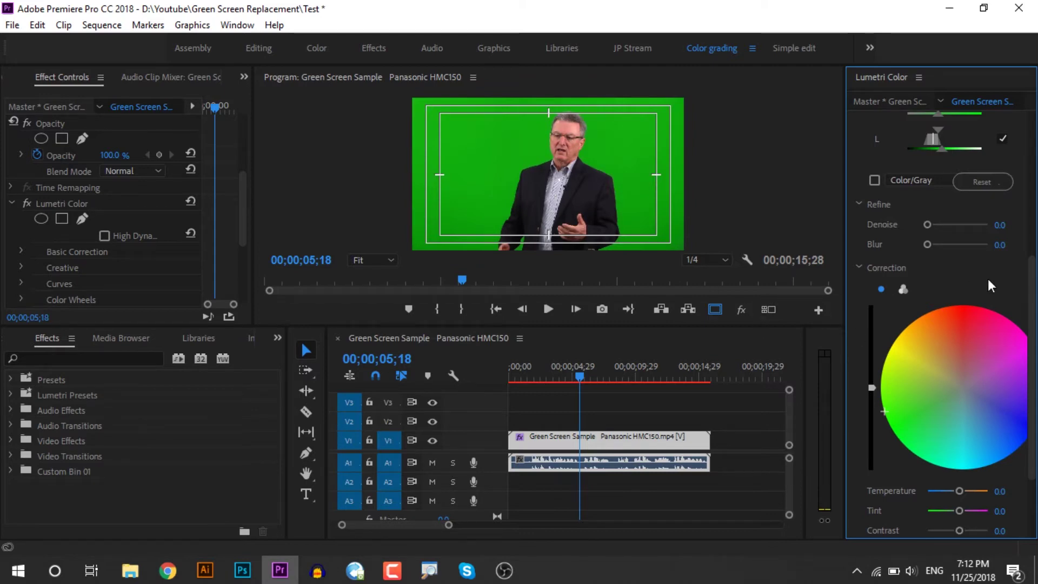
{"action": "scroll", "coordinate": [987, 283], "scroll_direction": "up", "scroll_amount": 2}
{"action": "scroll", "coordinate": [987, 296], "scroll_direction": "down", "scroll_amount": 1}
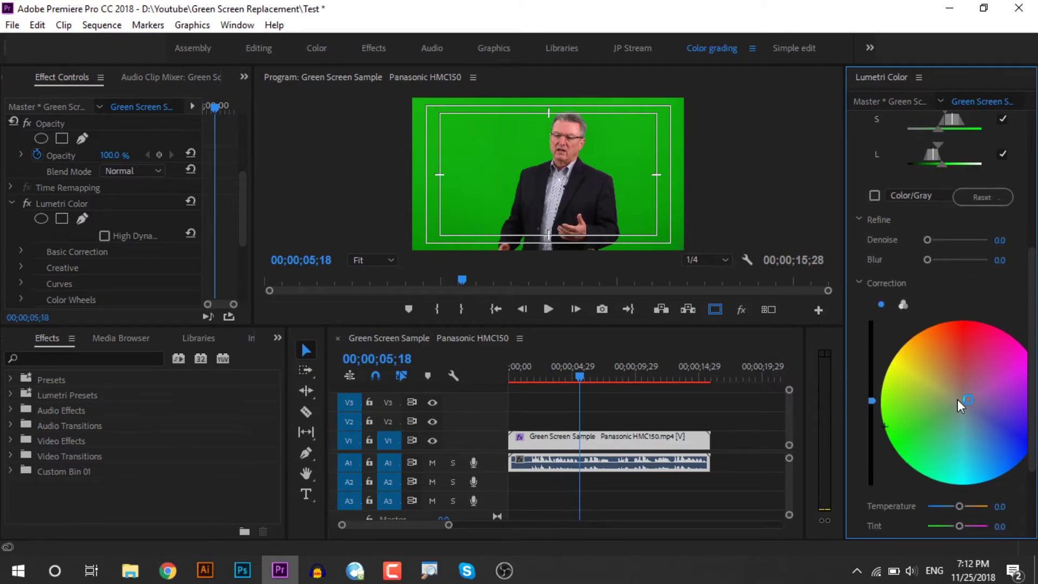
{"action": "left_click", "coordinate": [952, 324]}
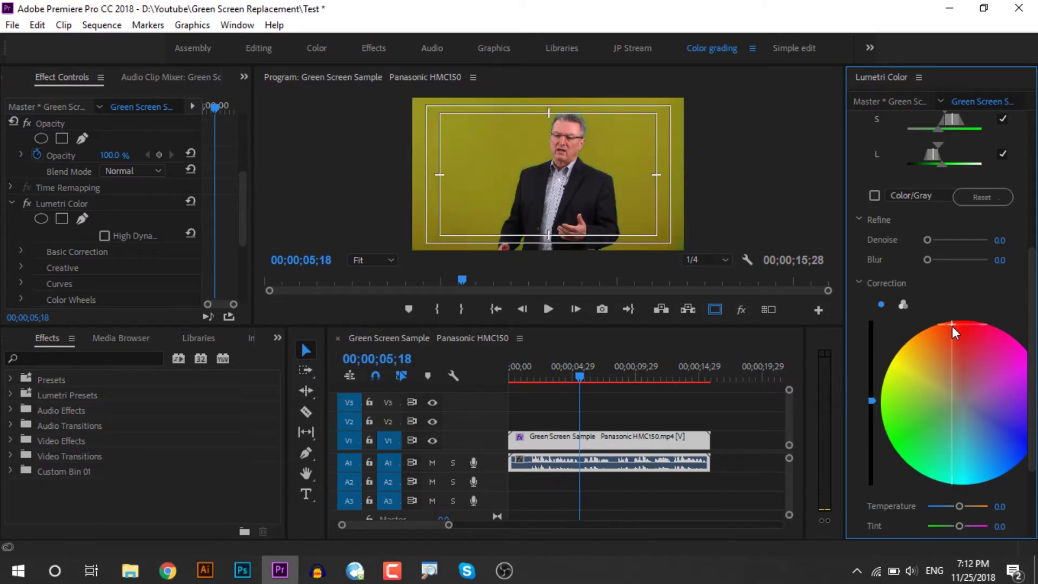
{"action": "double_click", "coordinate": [951, 327]}
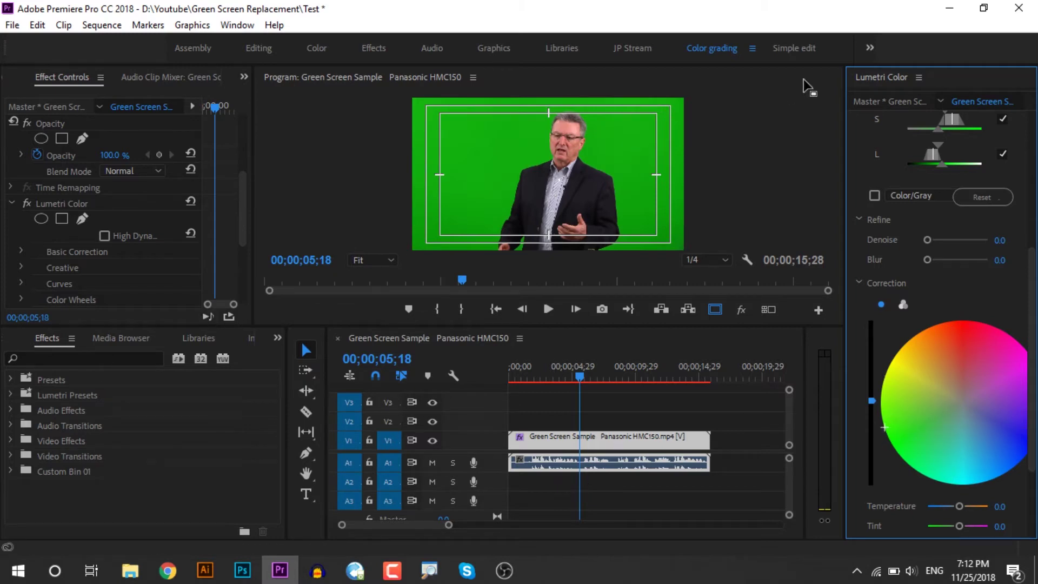
- Switch to the simple editing workspace and search the Effects panel for 'ultra'
{"action": "left_click", "coordinate": [804, 48]}
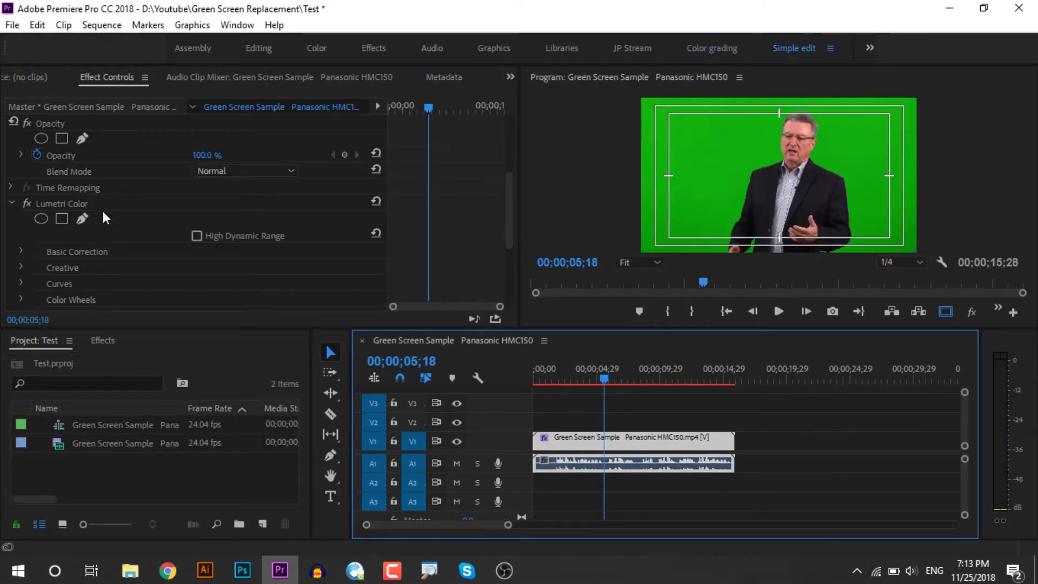
{"action": "scroll", "coordinate": [93, 221], "scroll_direction": "down", "scroll_amount": 2}
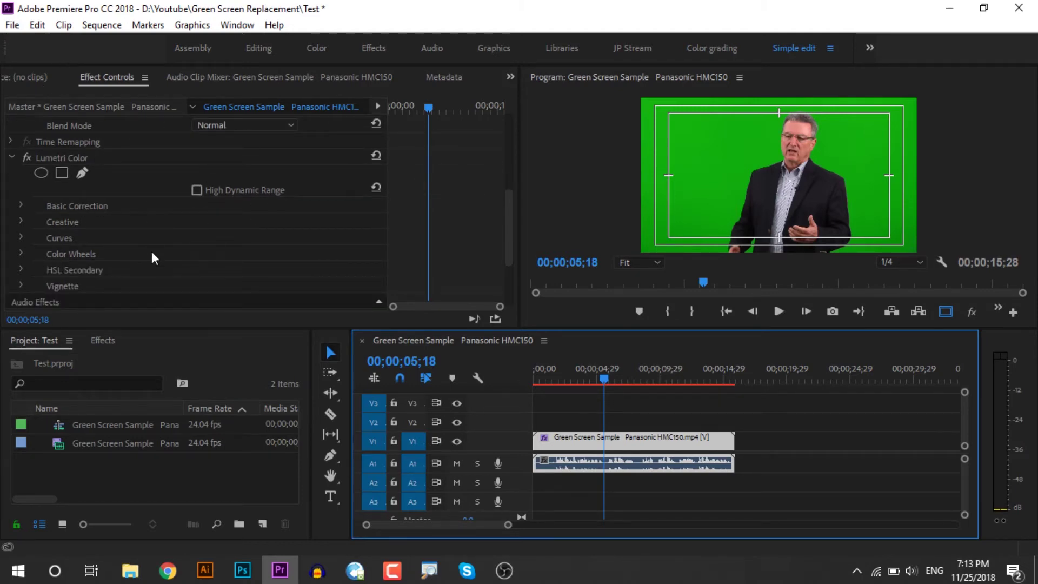
{"action": "scroll", "coordinate": [132, 250], "scroll_direction": "down", "scroll_amount": 4}
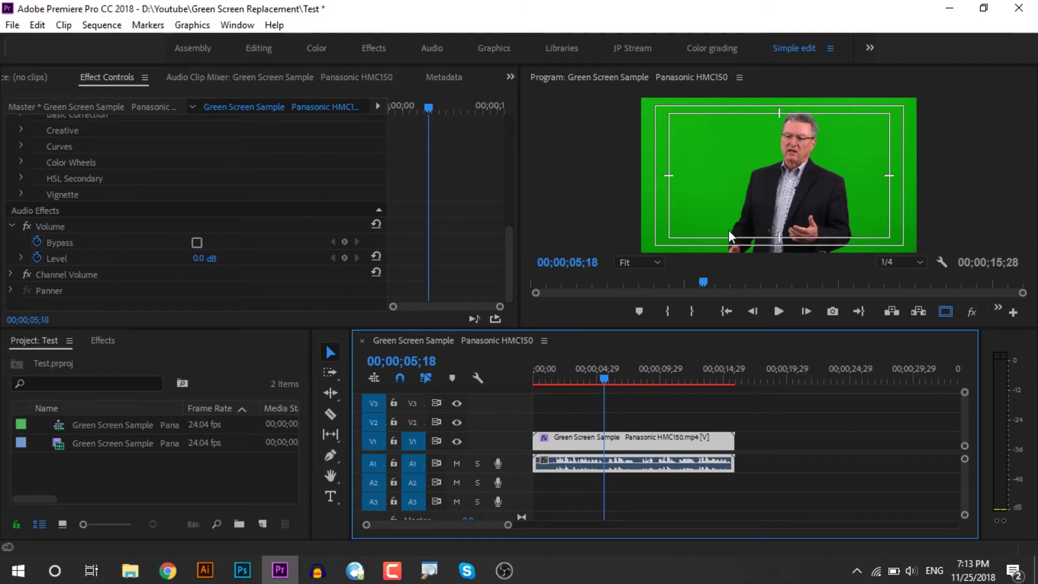
{"action": "left_click", "coordinate": [105, 346]}
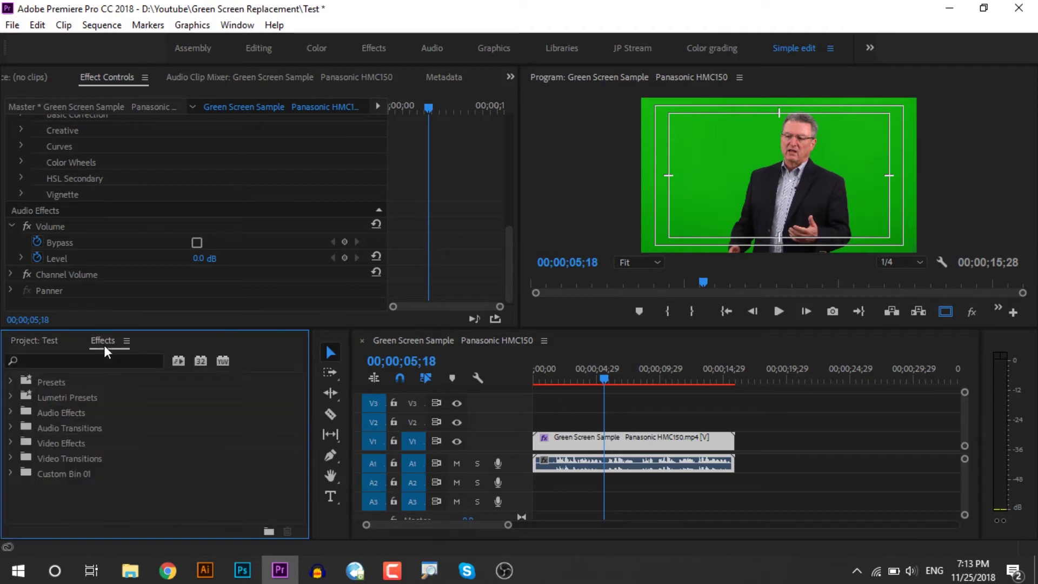
{"action": "left_click", "coordinate": [107, 359]}
{"action": "type", "text": "ultra"}
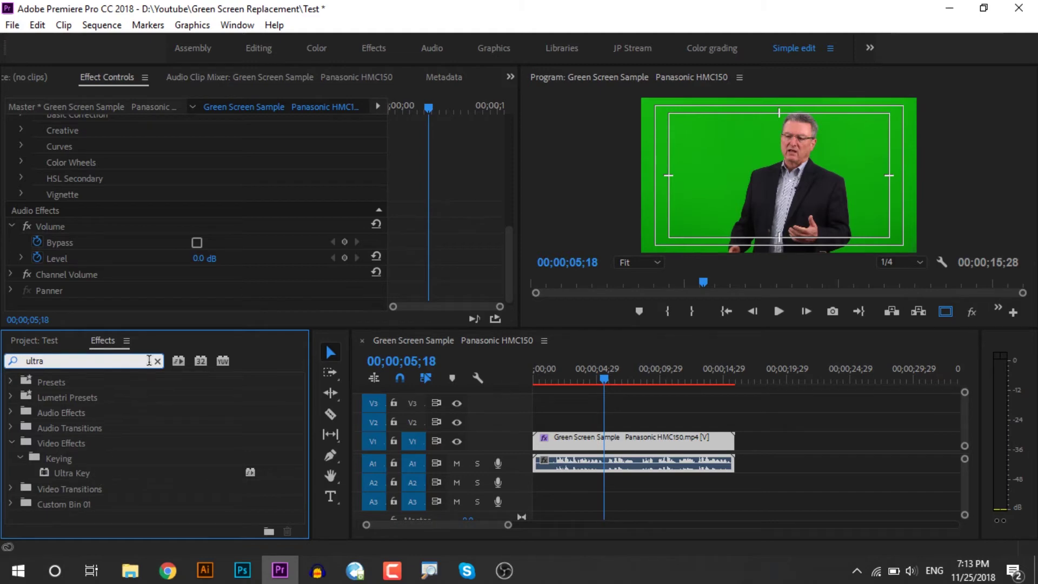
{"action": "left_click", "coordinate": [157, 361]}
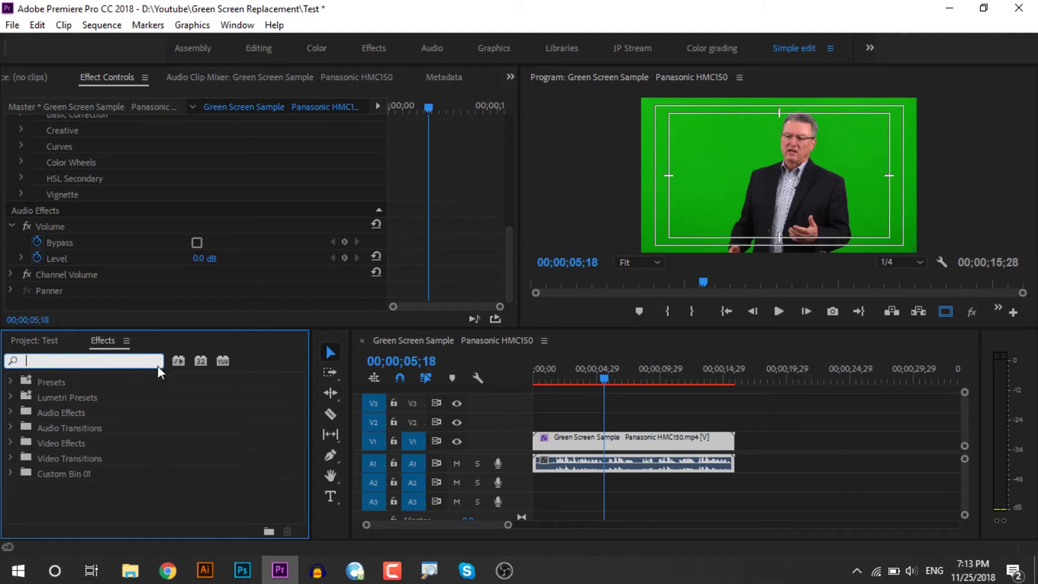
- Expand Video Effects > Keying and apply Ultra Key to the presenter clip
{"action": "left_click", "coordinate": [28, 445]}
{"action": "left_click", "coordinate": [12, 443]}
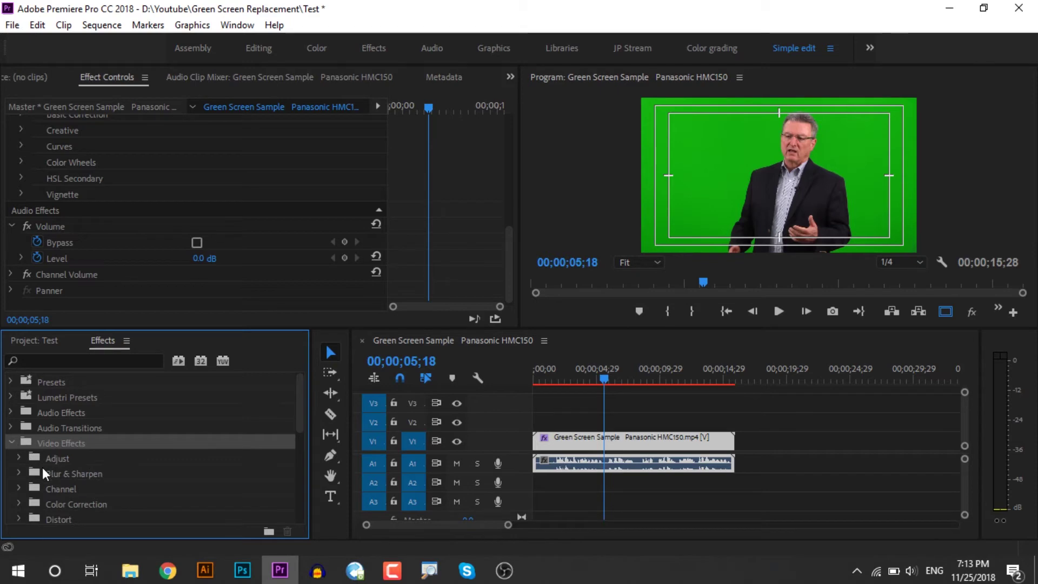
{"action": "scroll", "coordinate": [48, 497], "scroll_direction": "down", "scroll_amount": 1}
{"action": "scroll", "coordinate": [51, 522], "scroll_direction": "down", "scroll_amount": 1}
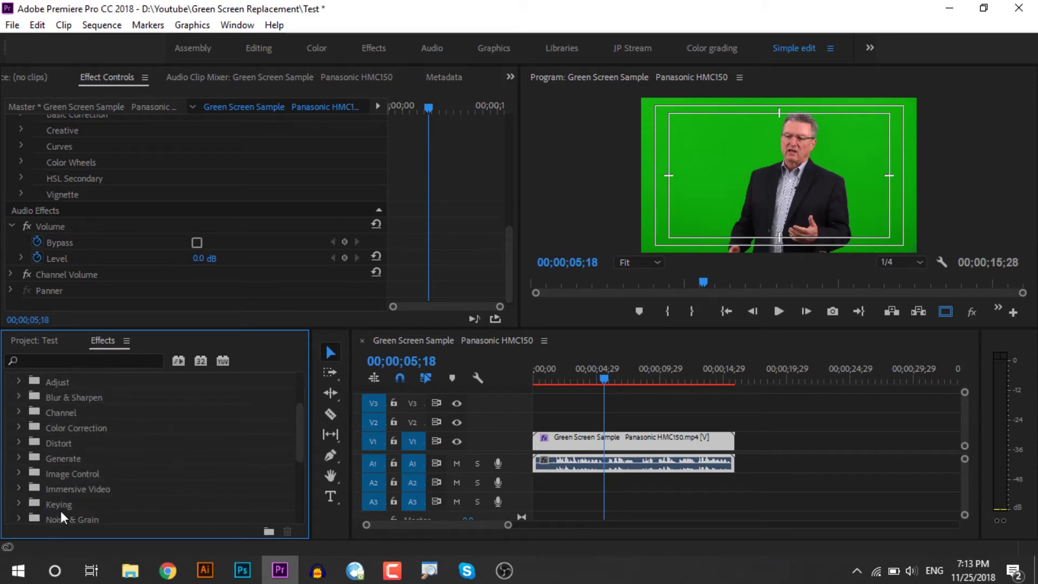
{"action": "left_click", "coordinate": [21, 520]}
{"action": "scroll", "coordinate": [110, 498], "scroll_direction": "down", "scroll_amount": 2}
{"action": "scroll", "coordinate": [109, 497], "scroll_direction": "down", "scroll_amount": 1}
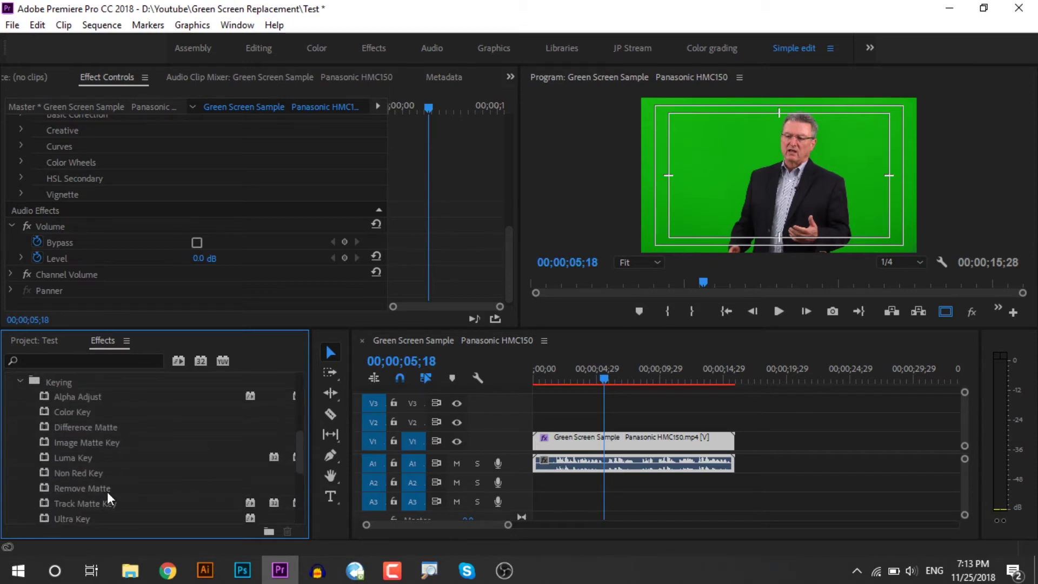
{"action": "scroll", "coordinate": [109, 497], "scroll_direction": "down", "scroll_amount": 1}
{"action": "left_click_drag", "start_coordinate": [70, 489], "coordinate": [655, 446]}
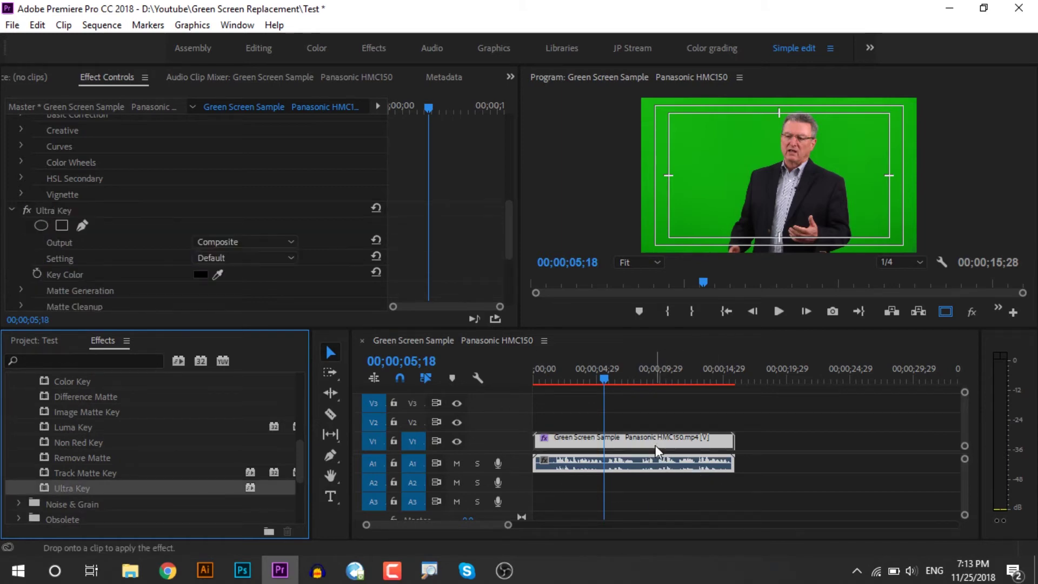
- Set Ultra Key's Key Color to the green background and enlarge the preview area
{"action": "scroll", "coordinate": [70, 256], "scroll_direction": "down", "scroll_amount": 1}
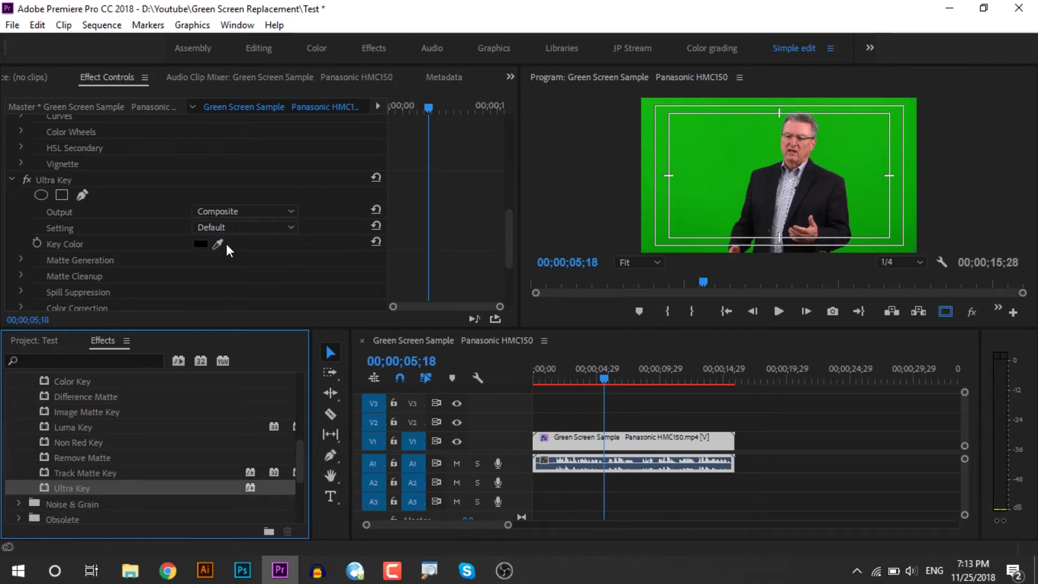
{"action": "left_click", "coordinate": [217, 243]}
{"action": "left_click", "coordinate": [747, 237]}
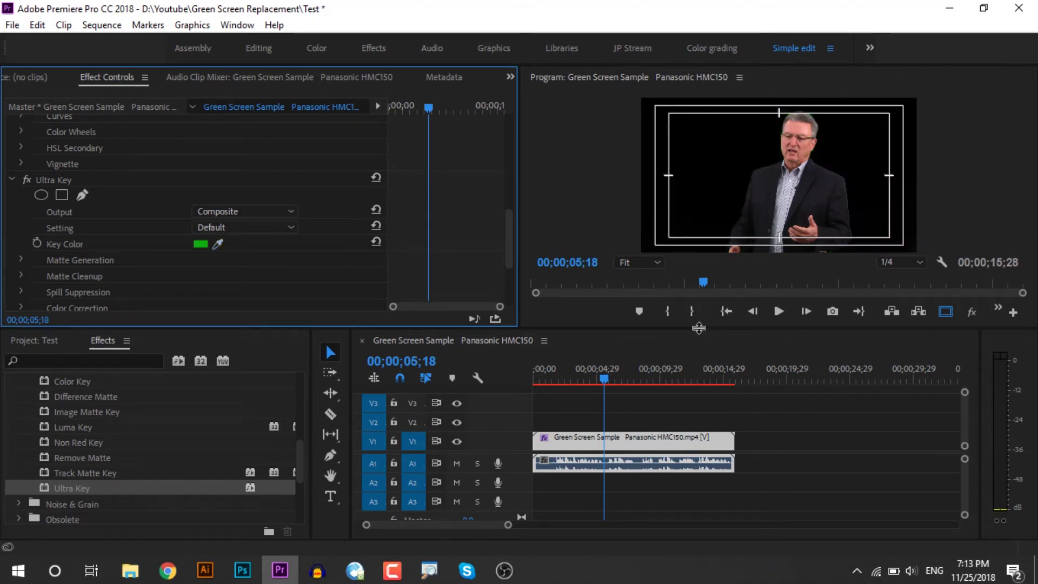
{"action": "left_click_drag", "start_coordinate": [695, 328], "coordinate": [689, 483]}
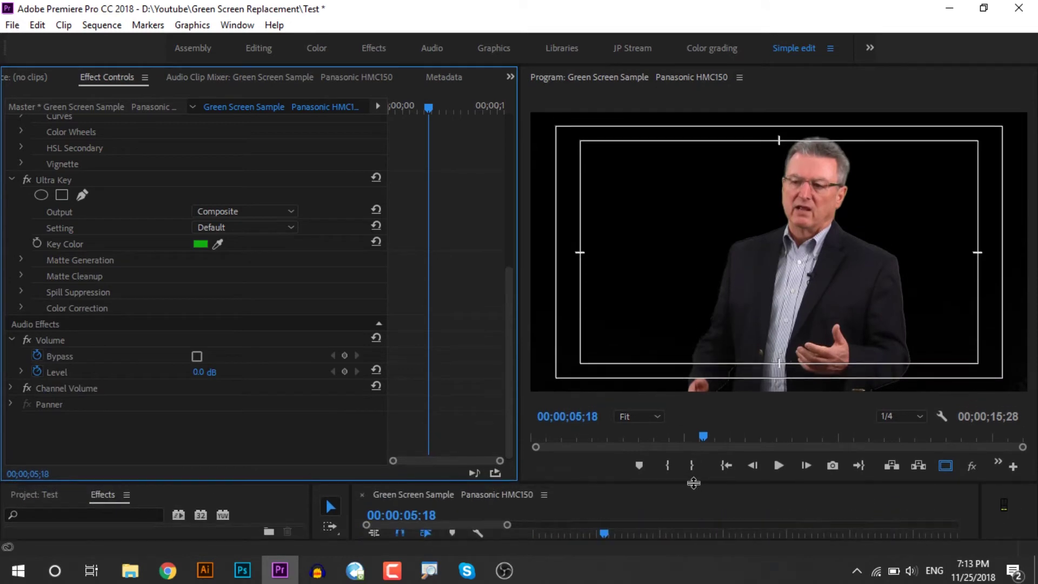
- Set Ultra Key Output to Alpha Channel and set the Program monitor zoom to Fit
{"action": "left_click", "coordinate": [627, 415]}
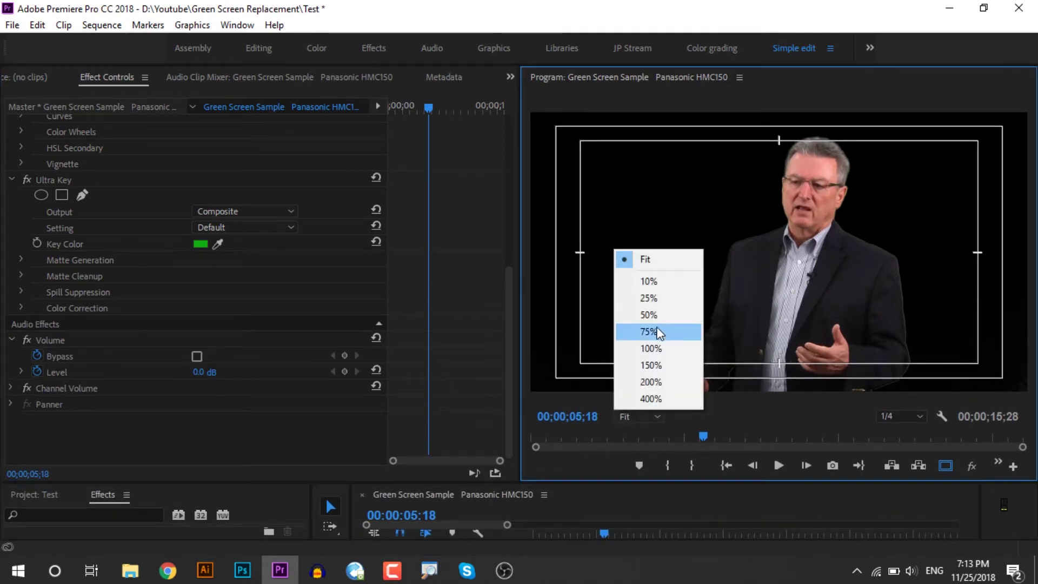
{"action": "left_click", "coordinate": [649, 313]}
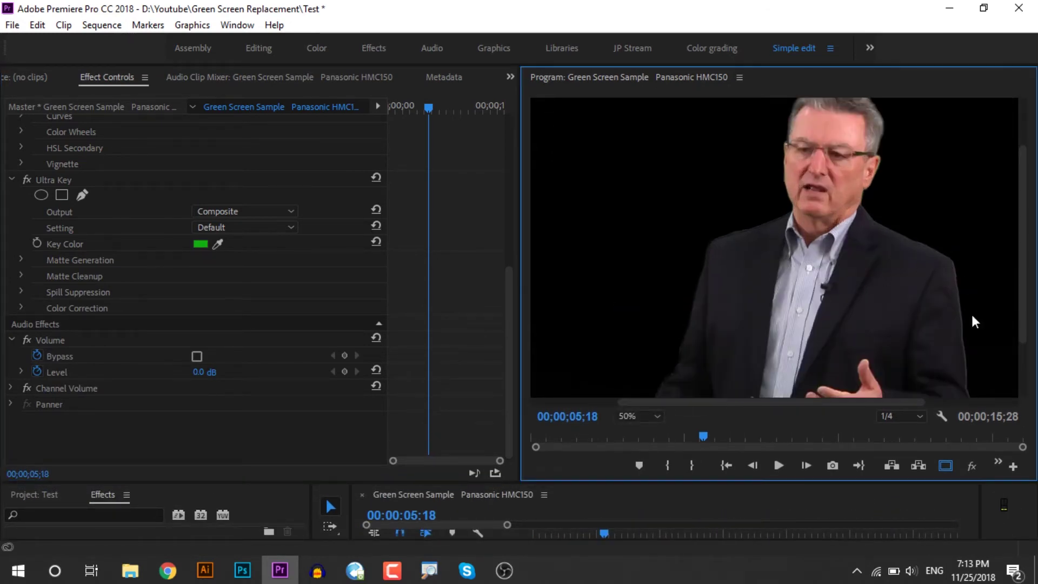
{"action": "mouse_move", "coordinate": [1022, 297]}
{"action": "left_mouse_down"}
{"action": "mouse_move", "coordinate": [1031, 352]}
{"action": "mouse_move", "coordinate": [1023, 314]}
{"action": "left_mouse_up"}
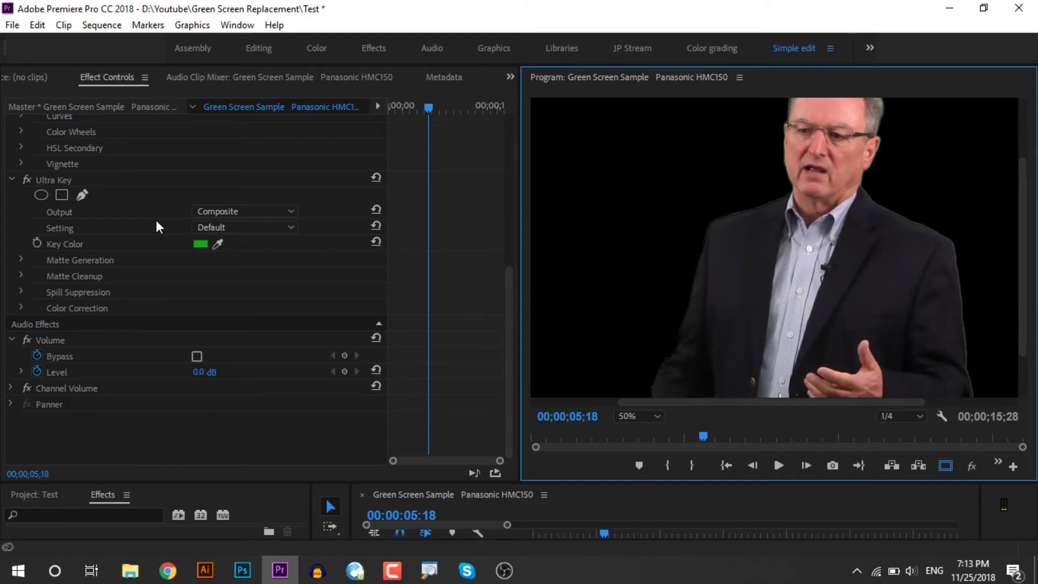
{"action": "left_click", "coordinate": [264, 216]}
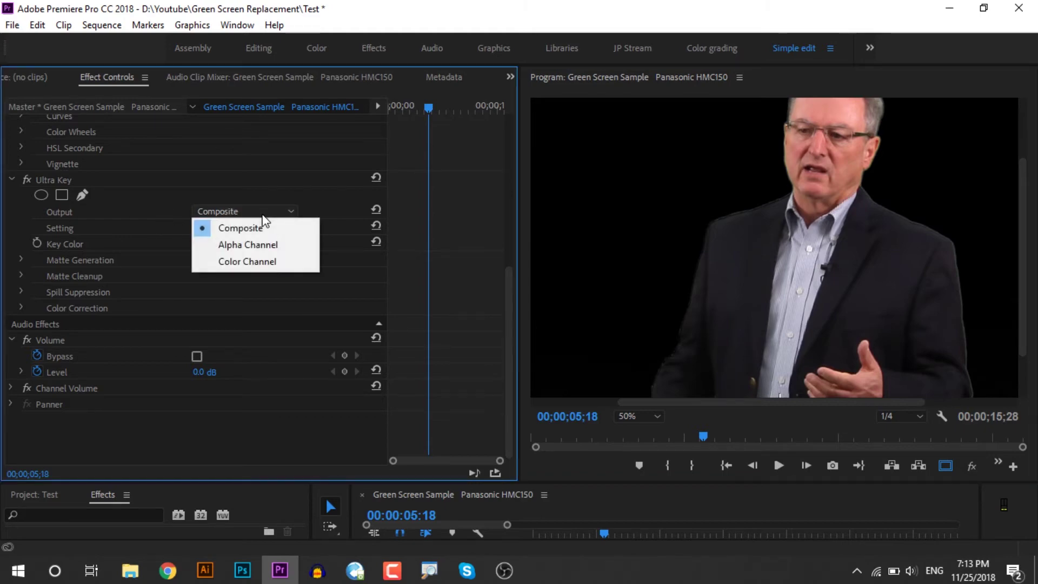
{"action": "left_click", "coordinate": [270, 246]}
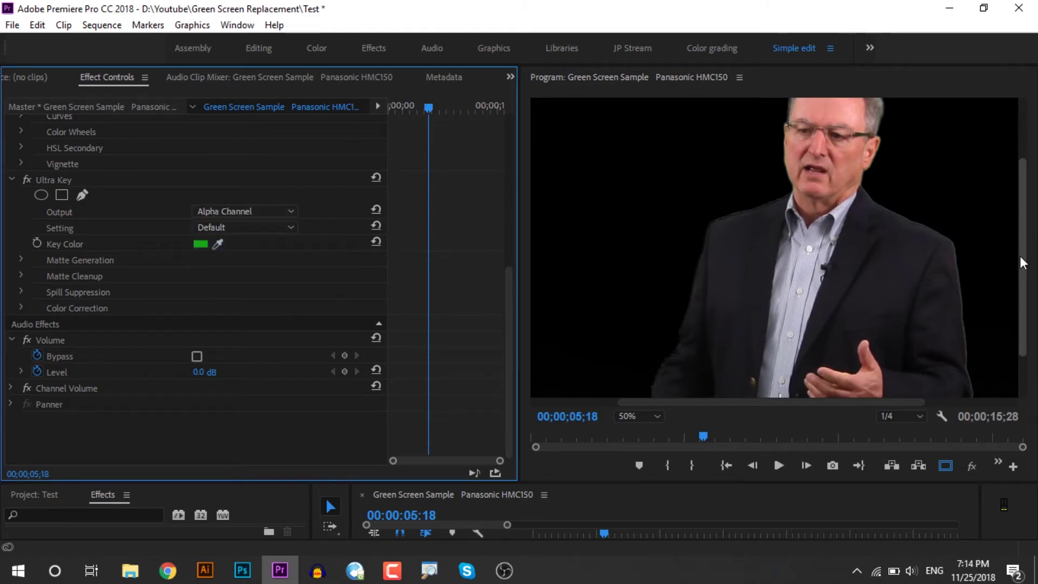
{"action": "left_click_drag", "start_coordinate": [1022, 260], "coordinate": [1022, 300]}
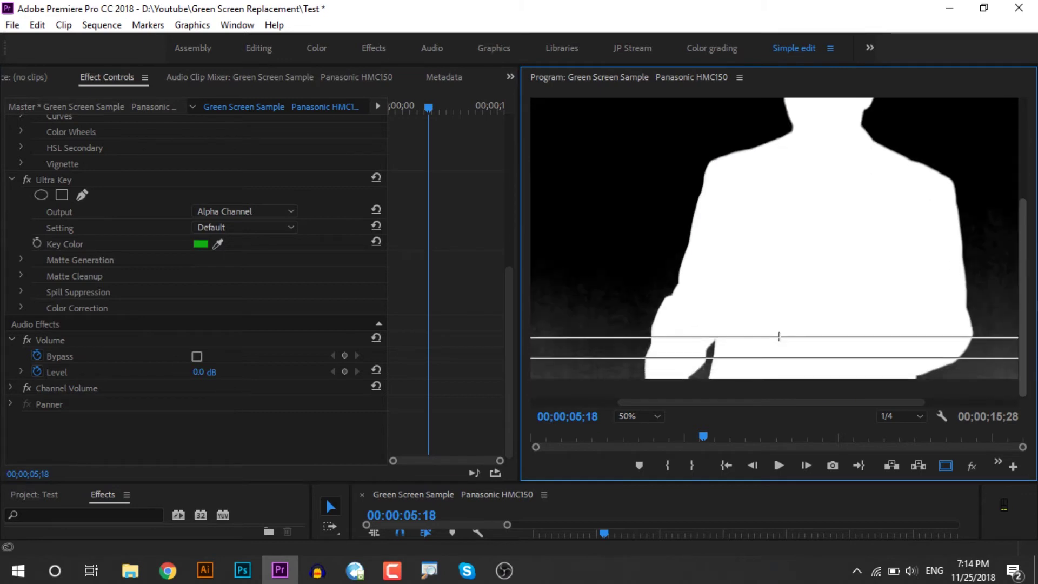
{"action": "left_click", "coordinate": [656, 416]}
{"action": "left_click", "coordinate": [644, 259]}
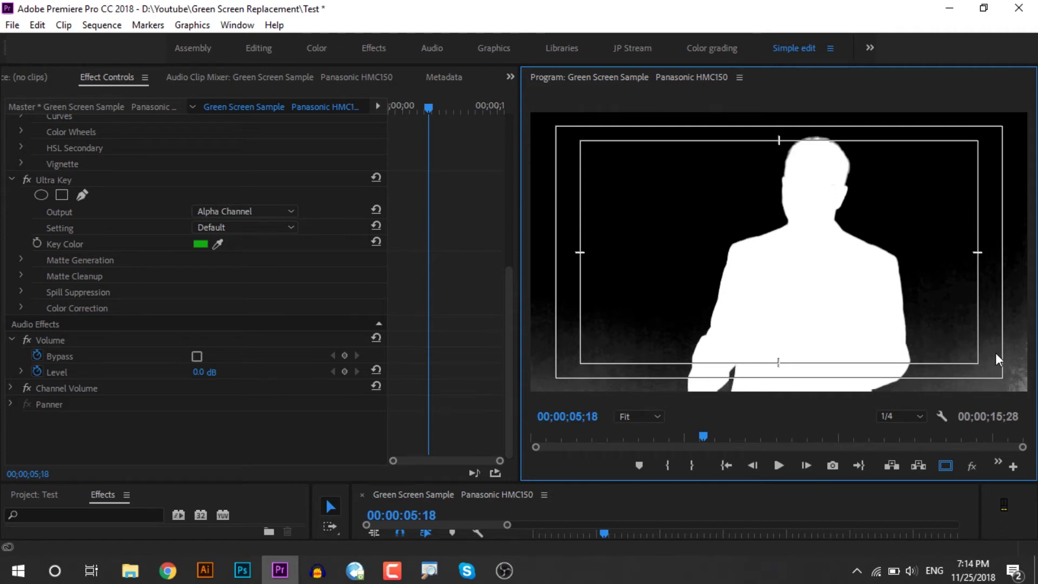
- Set Matte Generation to Transparency 52, Highlight 10, Shadow 29, Tolerance 60 and Pedestal 45
{"action": "left_click", "coordinate": [20, 261]}
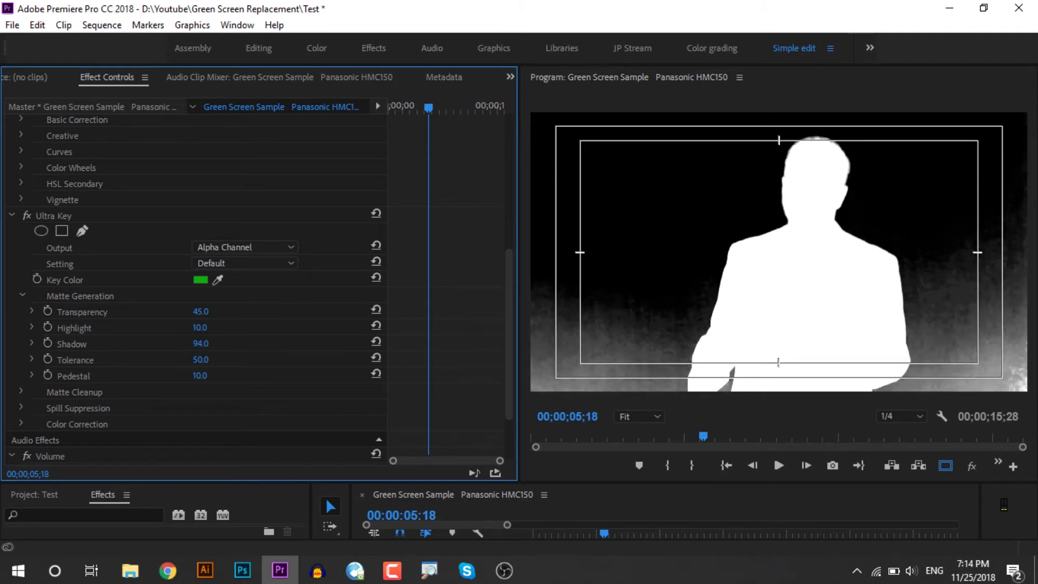
{"action": "left_click_drag", "start_coordinate": [200, 343], "coordinate": [194, 343]}
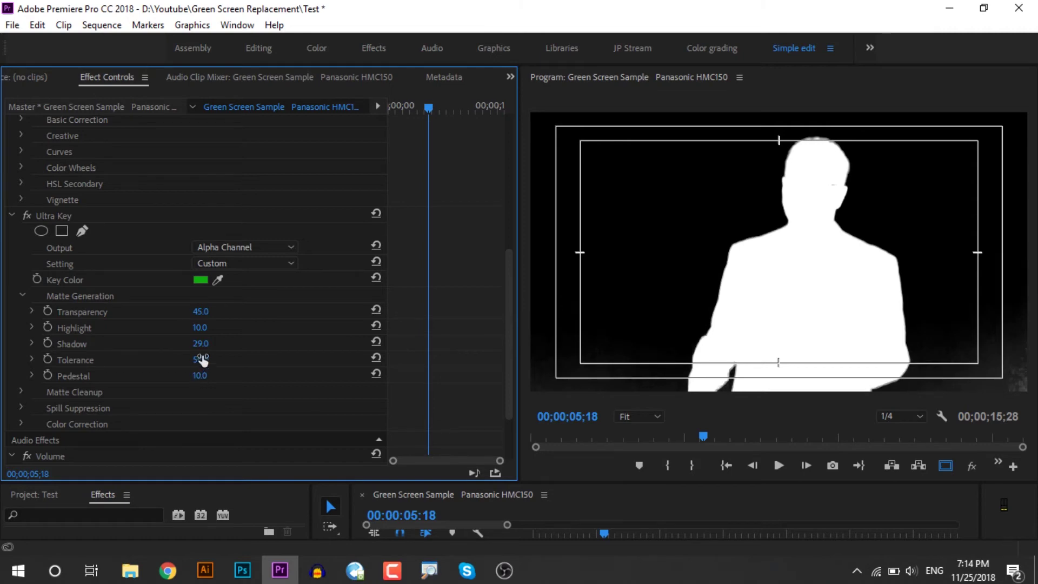
{"action": "left_click_drag", "start_coordinate": [198, 329], "coordinate": [202, 326]}
{"action": "left_click_drag", "start_coordinate": [203, 361], "coordinate": [200, 361]}
{"action": "left_click_drag", "start_coordinate": [201, 360], "coordinate": [195, 359]}
{"action": "left_click_drag", "start_coordinate": [200, 359], "coordinate": [229, 391]}
{"action": "left_click_drag", "start_coordinate": [200, 375], "coordinate": [205, 375]}
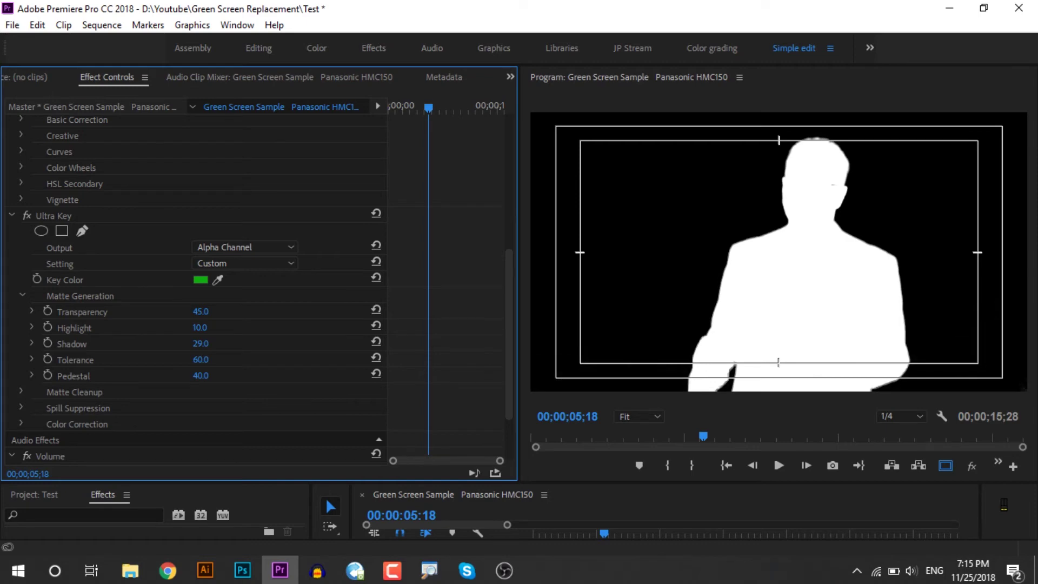
{"action": "left_click_drag", "start_coordinate": [200, 375], "coordinate": [213, 359]}
{"action": "left_click_drag", "start_coordinate": [202, 316], "coordinate": [205, 317]}
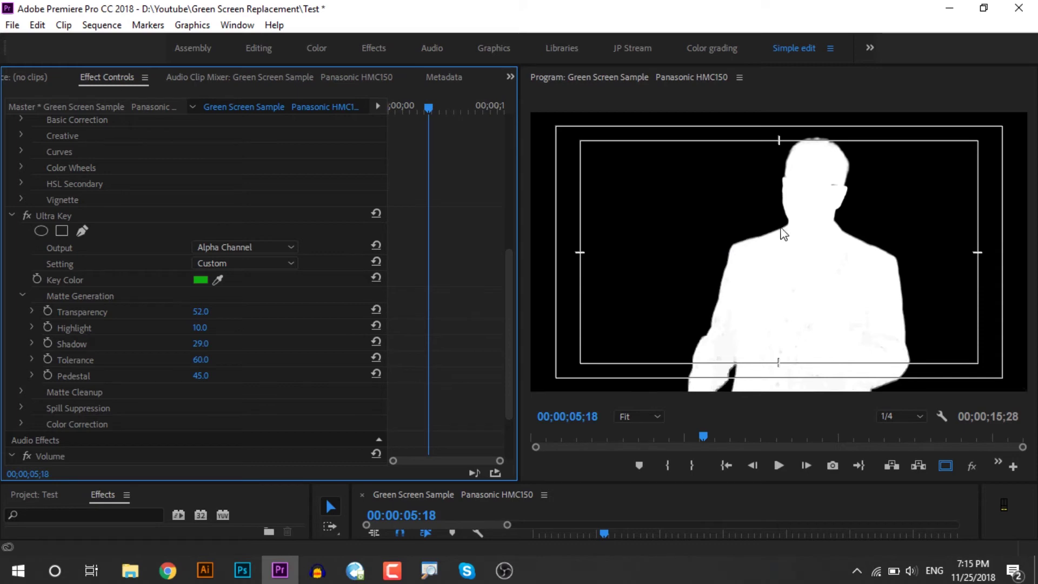
{"action": "left_click", "coordinate": [250, 248]}
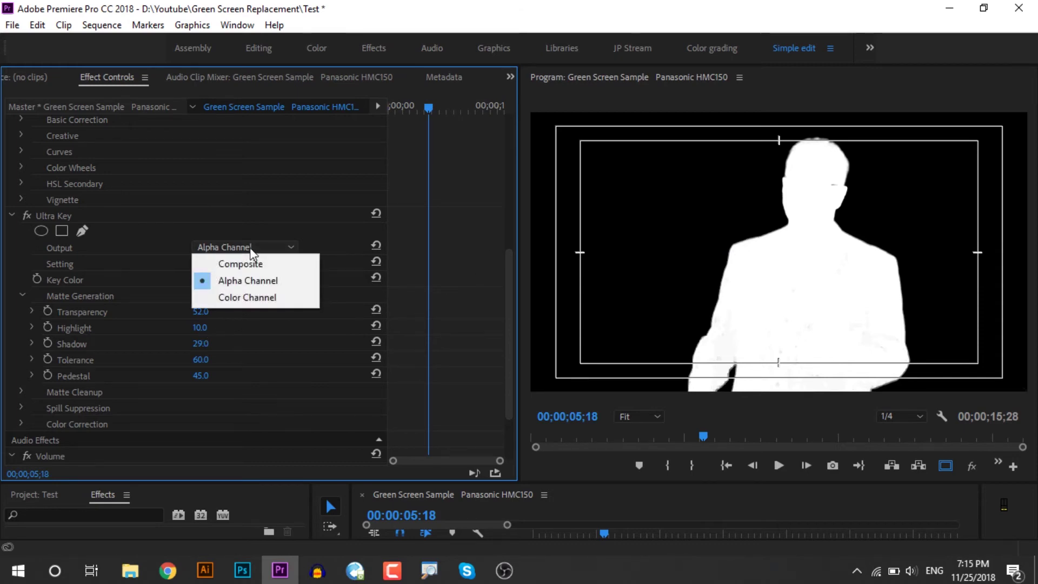
- Set the Ultra Key Output to Composite and zoom the Program monitor to 50%
{"action": "left_click", "coordinate": [234, 265]}
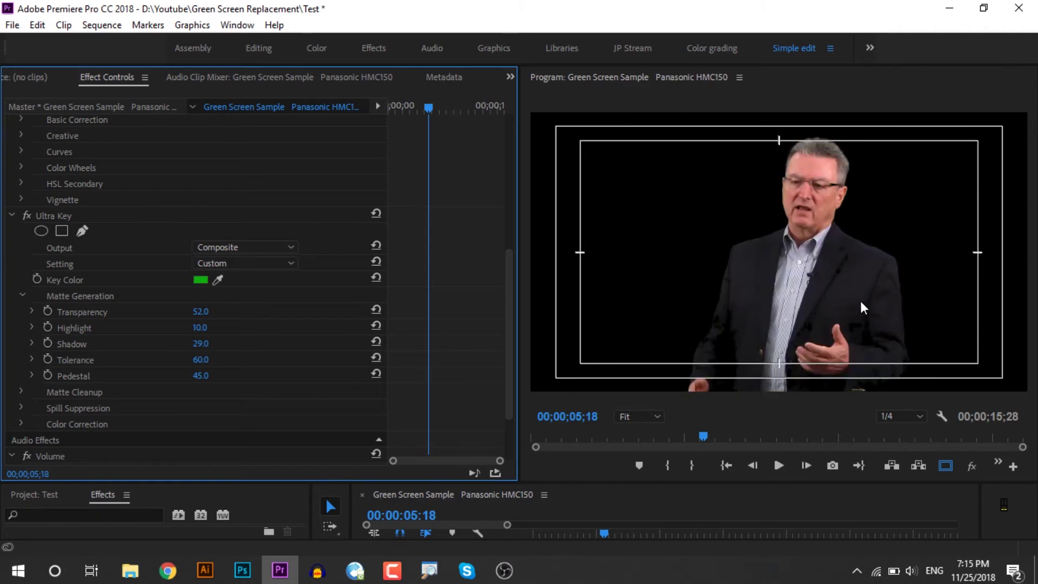
{"action": "left_click", "coordinate": [655, 420]}
{"action": "left_click", "coordinate": [670, 315]}
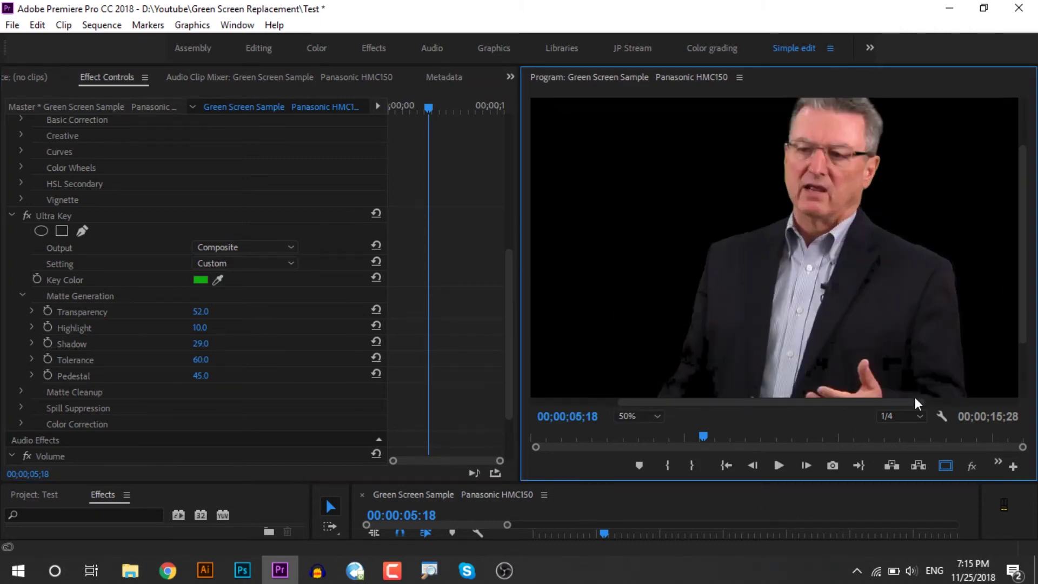
{"action": "left_click_drag", "start_coordinate": [868, 402], "coordinate": [920, 402]}
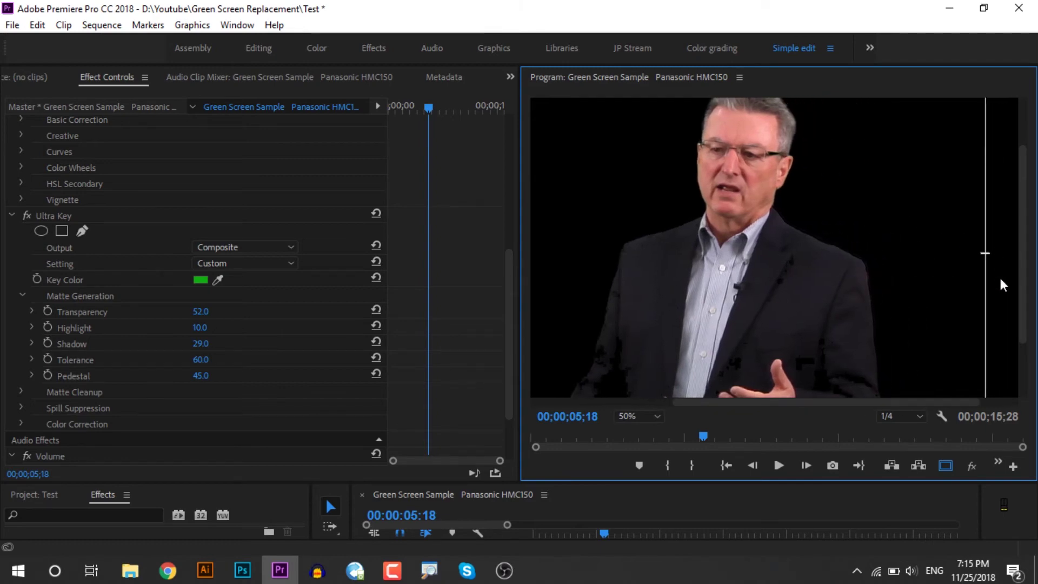
- Zoom the Program monitor to 75% and pan across the preview
{"action": "left_click", "coordinate": [647, 419]}
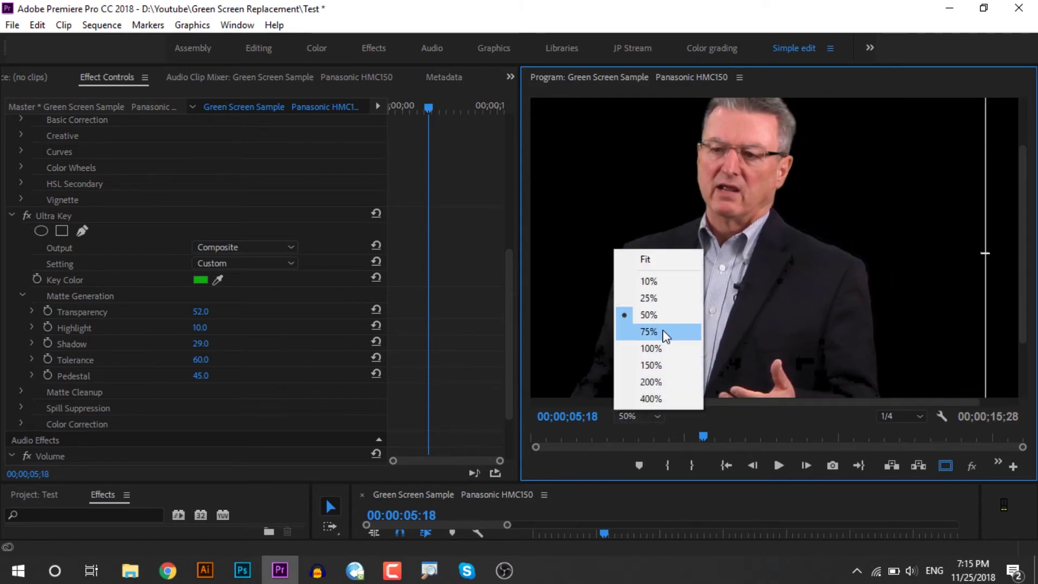
{"action": "left_click", "coordinate": [666, 333]}
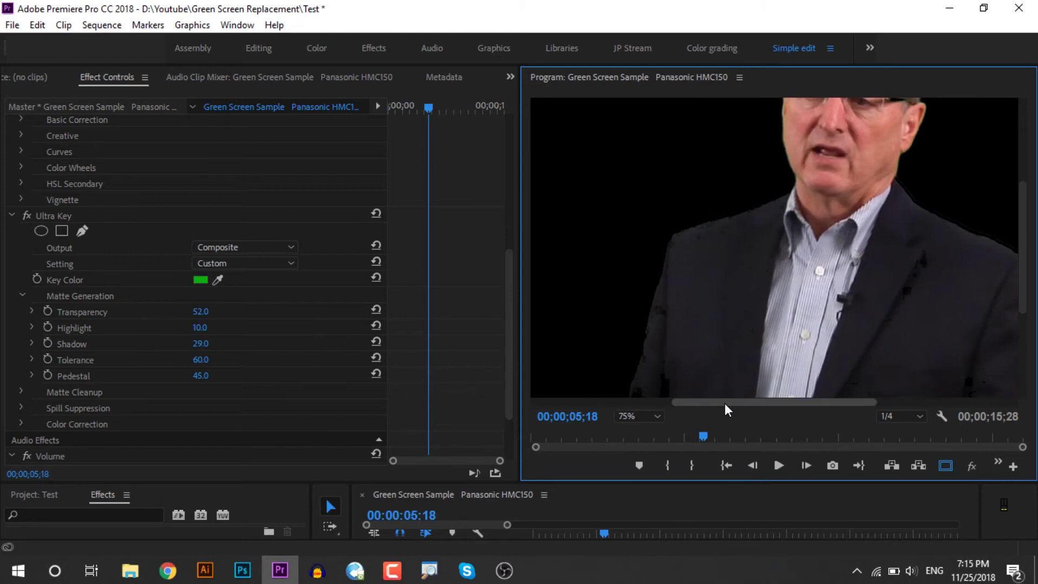
{"action": "left_click_drag", "start_coordinate": [726, 402], "coordinate": [811, 402]}
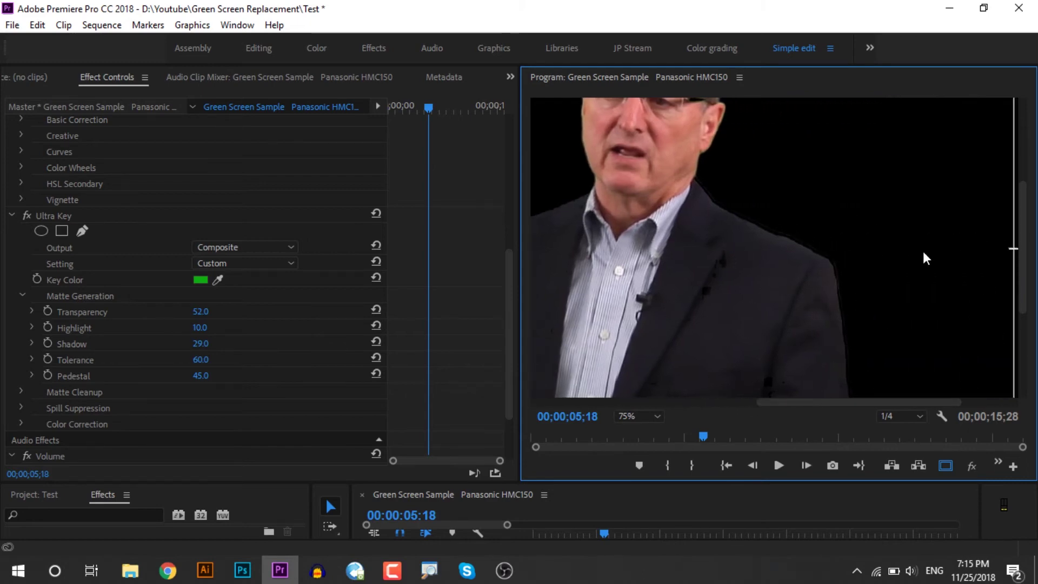
{"action": "scroll", "coordinate": [84, 410], "scroll_direction": "down", "scroll_amount": 3}
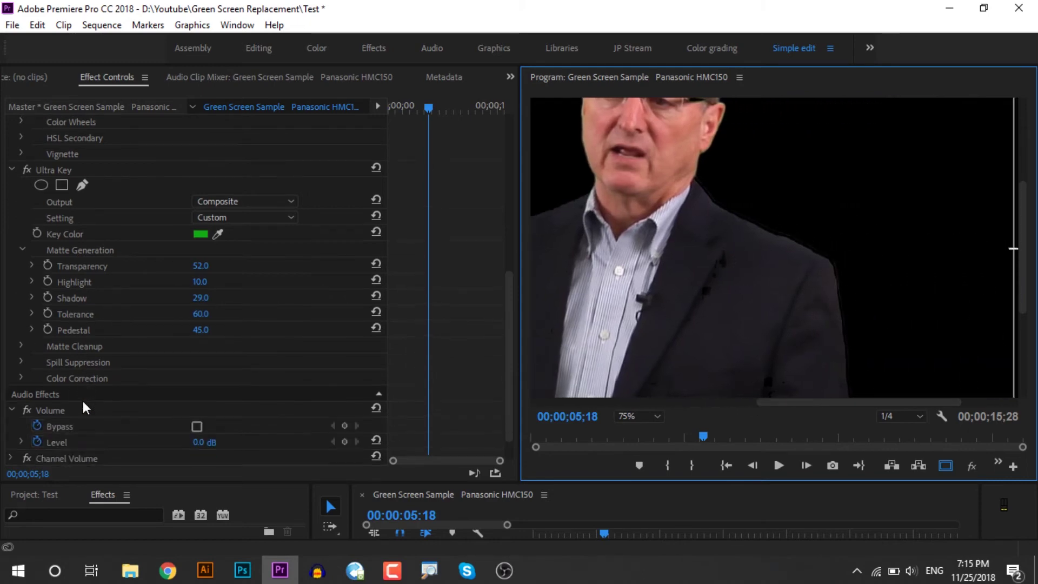
- In Matte Cleanup, reset Choke to 0, then set it to 14
{"action": "left_click", "coordinate": [20, 346]}
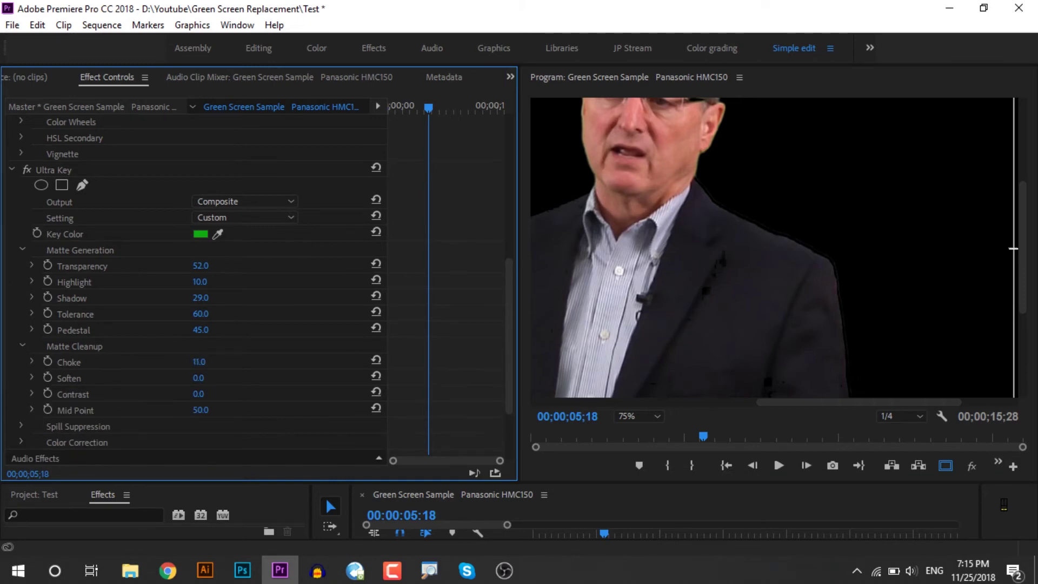
{"action": "left_click_drag", "start_coordinate": [200, 361], "coordinate": [232, 361]}
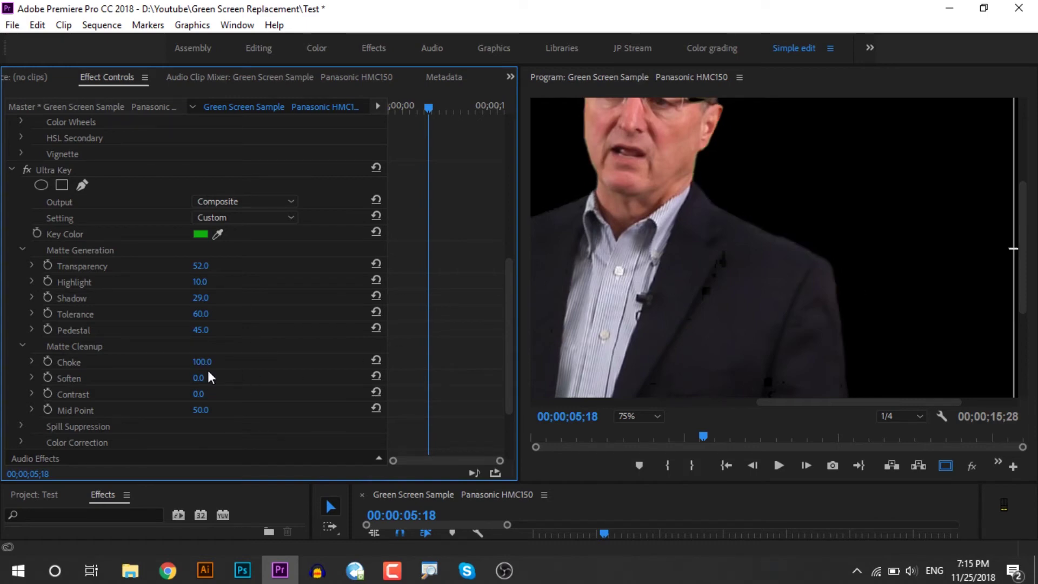
{"action": "key", "text": "Left"}
{"action": "key", "text": "Left"}
{"action": "key", "text": "Left"}
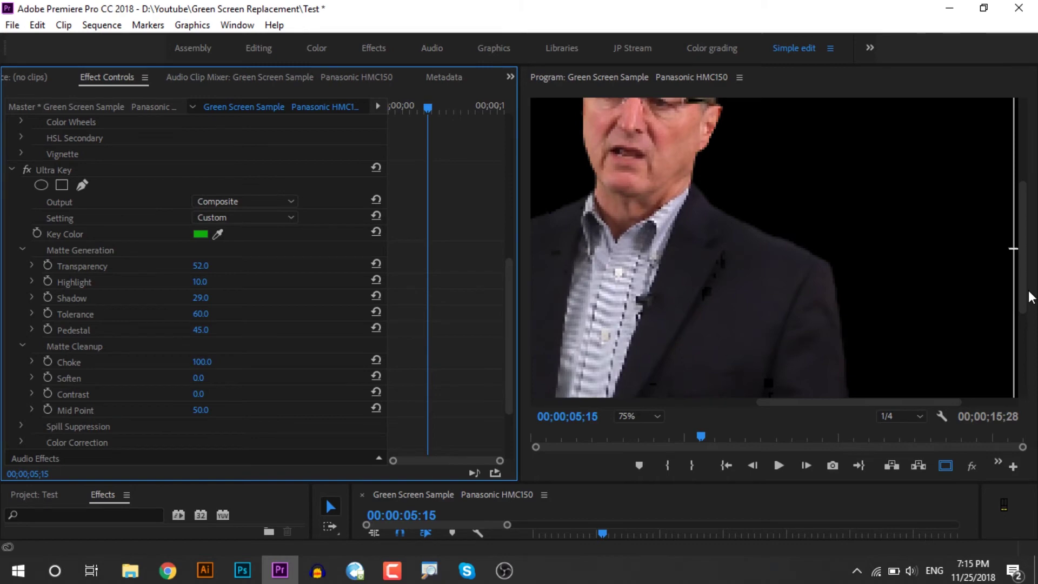
{"action": "scroll", "coordinate": [1030, 296], "scroll_direction": "down", "scroll_amount": 3}
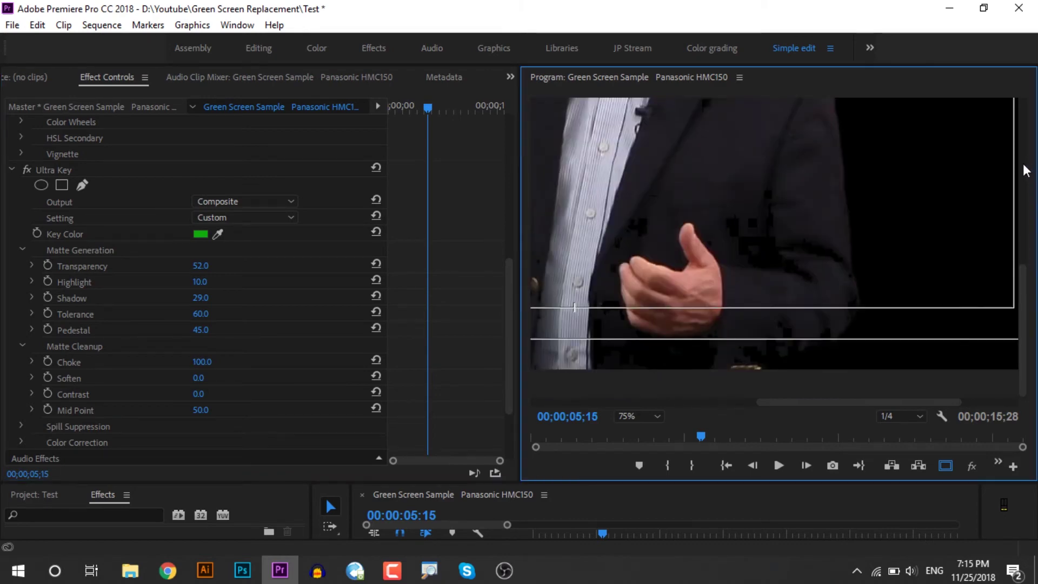
{"action": "scroll", "coordinate": [1029, 170], "scroll_direction": "up", "scroll_amount": 3}
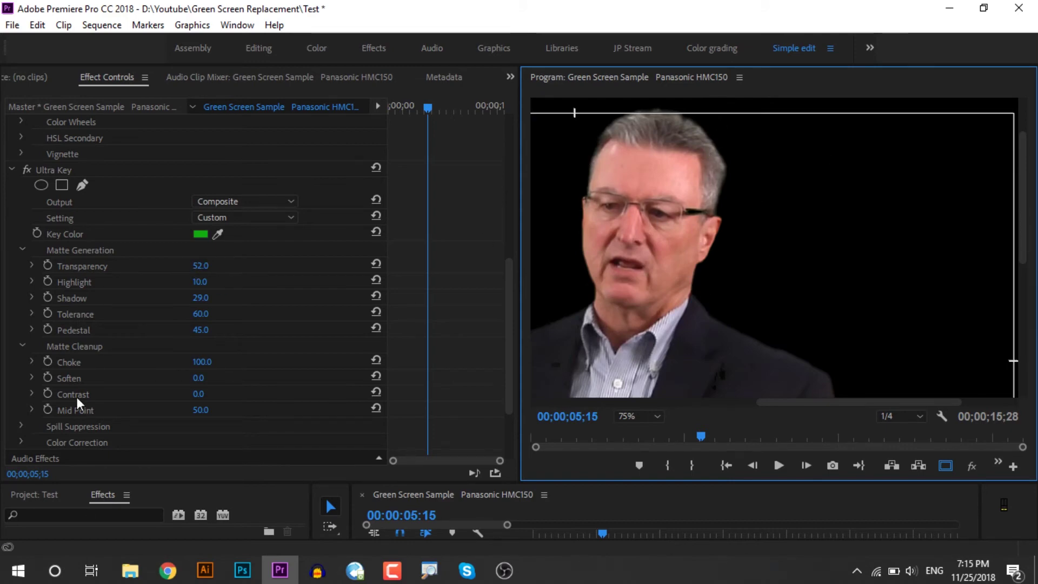
{"action": "left_click", "coordinate": [199, 361]}
{"action": "type", "text": "0"}
{"action": "key", "text": "Return"}
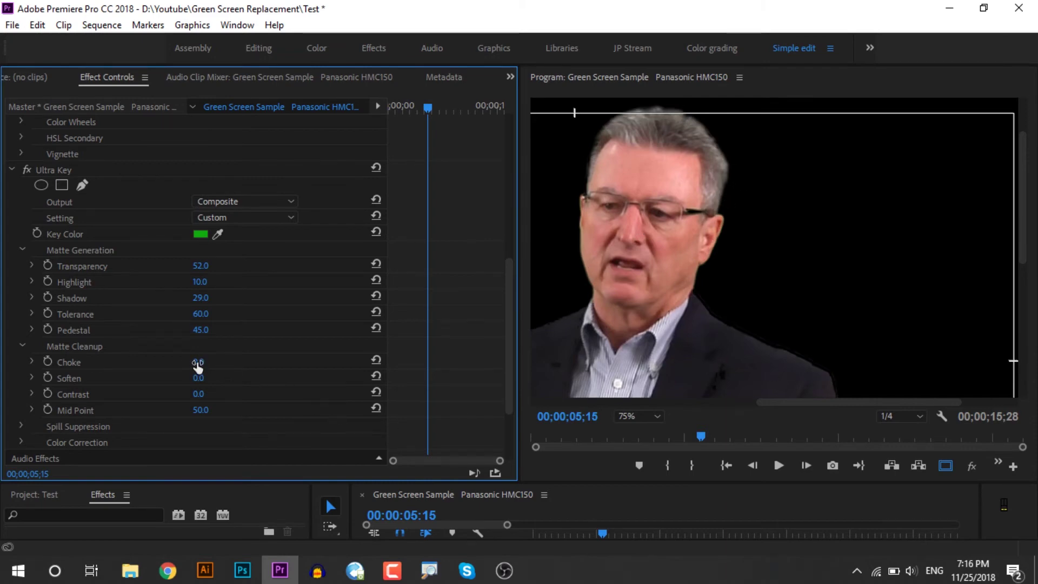
{"action": "left_click_drag", "start_coordinate": [200, 361], "coordinate": [191, 362]}
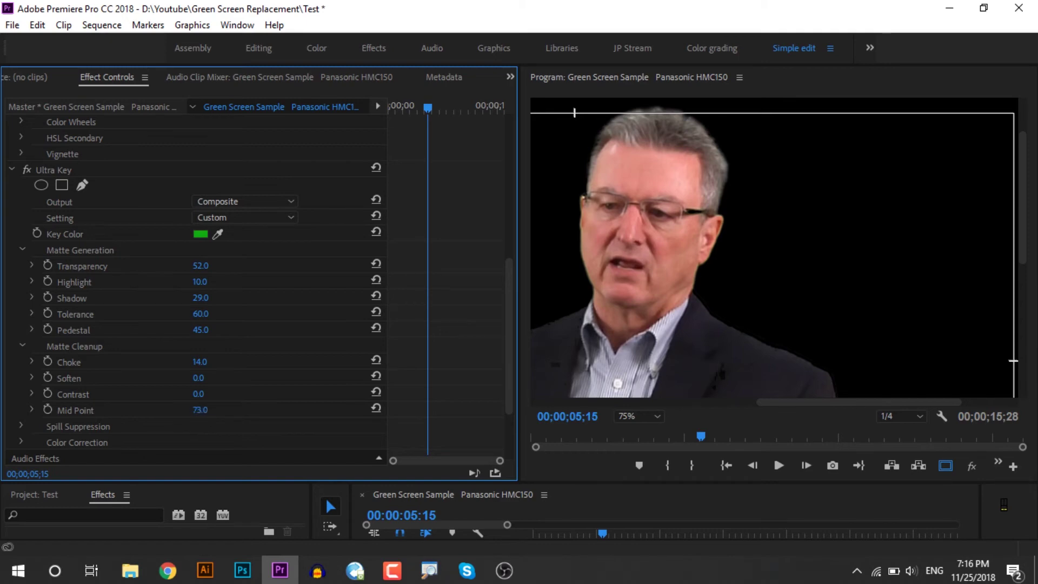
- Set the matte Mid Point to 10, Contrast to 11 and Soften to 17
{"action": "left_click_drag", "start_coordinate": [198, 410], "coordinate": [389, 399]}
{"action": "left_click_drag", "start_coordinate": [1021, 231], "coordinate": [1022, 267]}
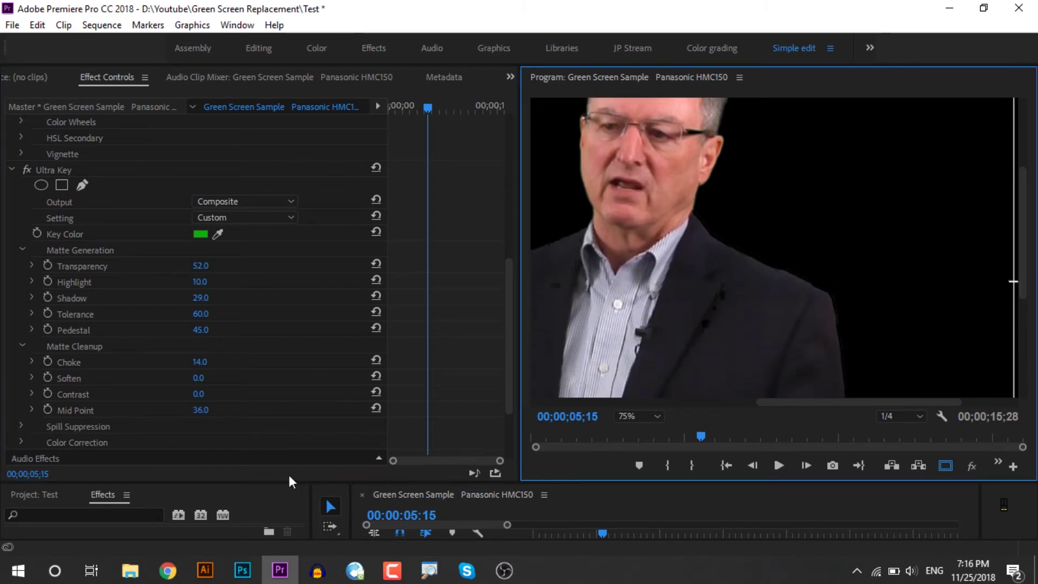
{"action": "left_click", "coordinate": [200, 410]}
{"action": "type", "text": "10"}
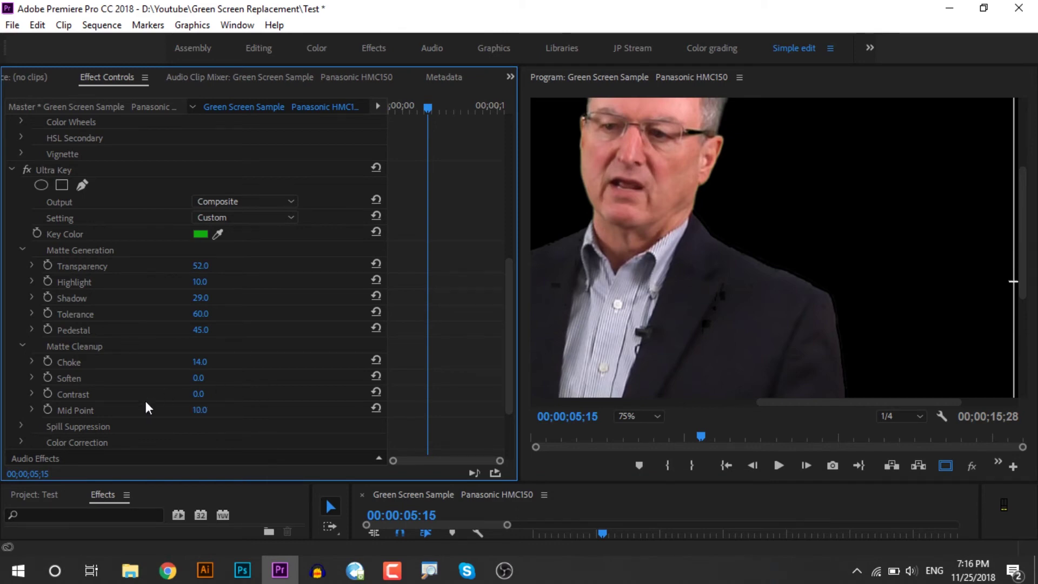
{"action": "left_click_drag", "start_coordinate": [197, 394], "coordinate": [210, 394]}
{"action": "left_click_drag", "start_coordinate": [197, 378], "coordinate": [1000, 301]}
{"action": "scroll", "coordinate": [1026, 211], "scroll_direction": "down", "scroll_amount": 3}
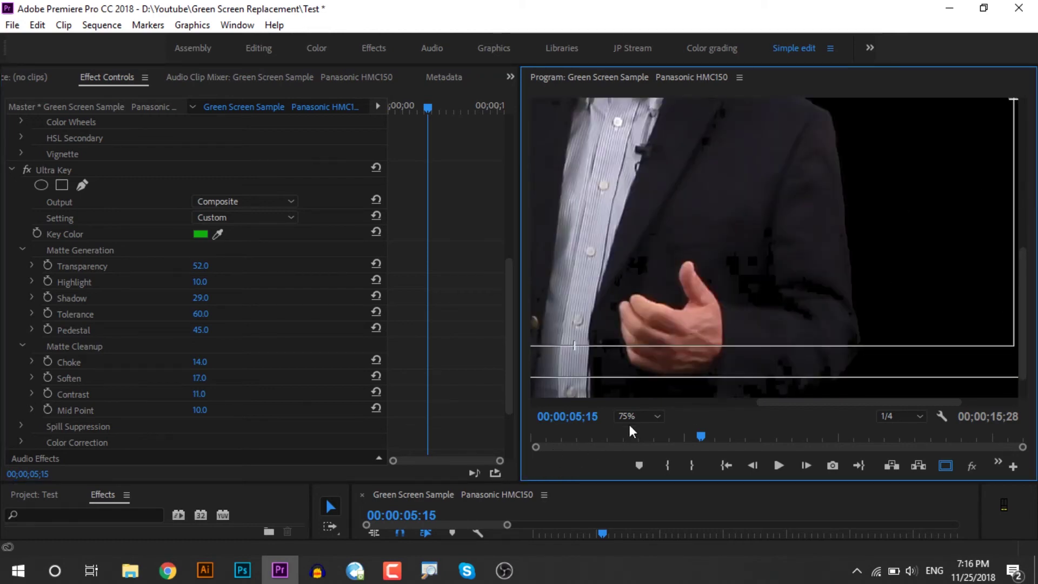
{"action": "left_click", "coordinate": [635, 413]}
- Fit the whole frame in the preview and set Spill Suppression Desaturate to 25
{"action": "left_click", "coordinate": [680, 260]}
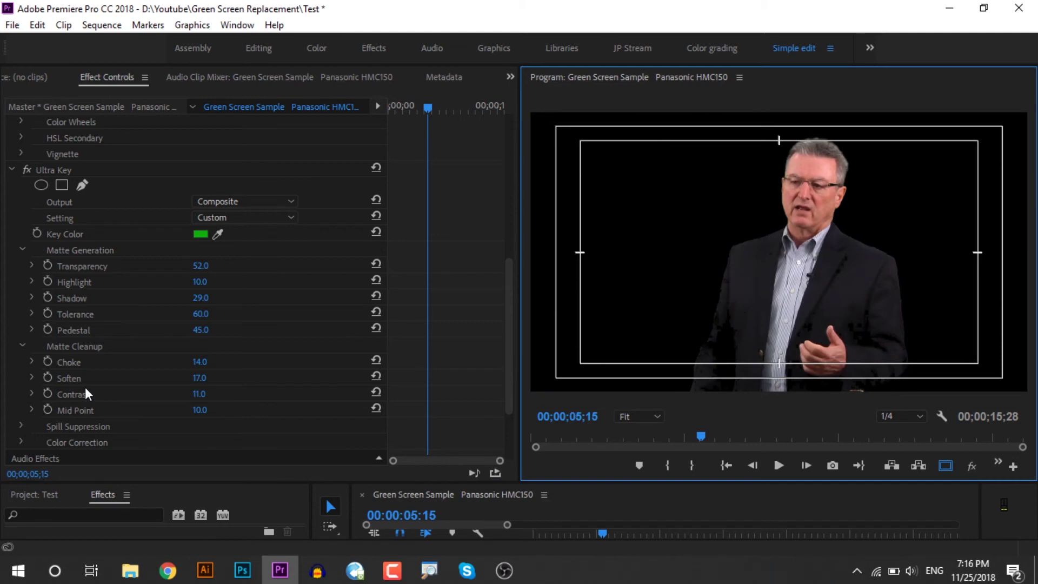
{"action": "scroll", "coordinate": [83, 426], "scroll_direction": "down", "scroll_amount": 2}
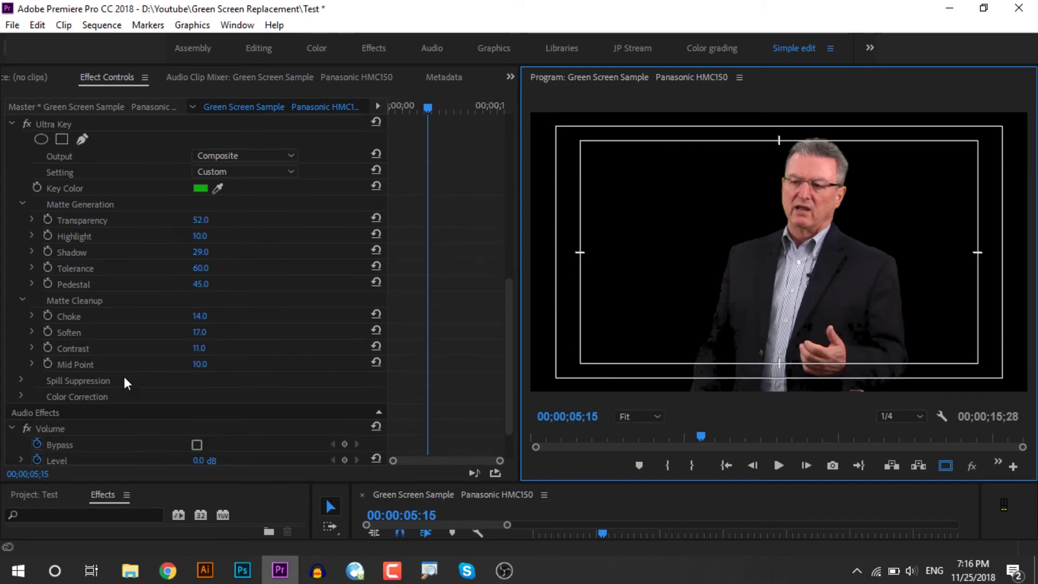
{"action": "left_click", "coordinate": [21, 380]}
{"action": "scroll", "coordinate": [111, 416], "scroll_direction": "down", "scroll_amount": 1}
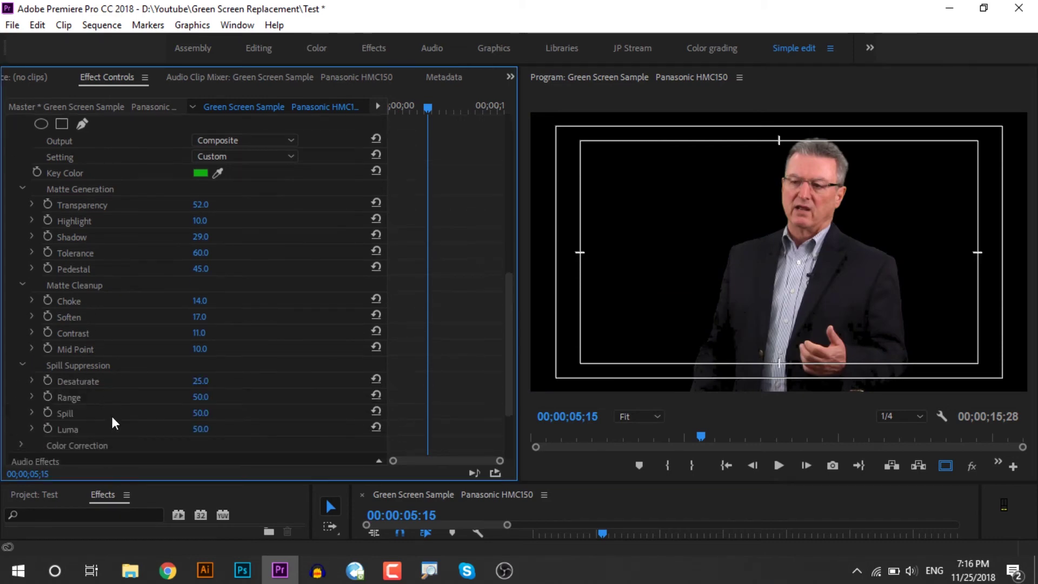
{"action": "scroll", "coordinate": [112, 417], "scroll_direction": "down", "scroll_amount": 2}
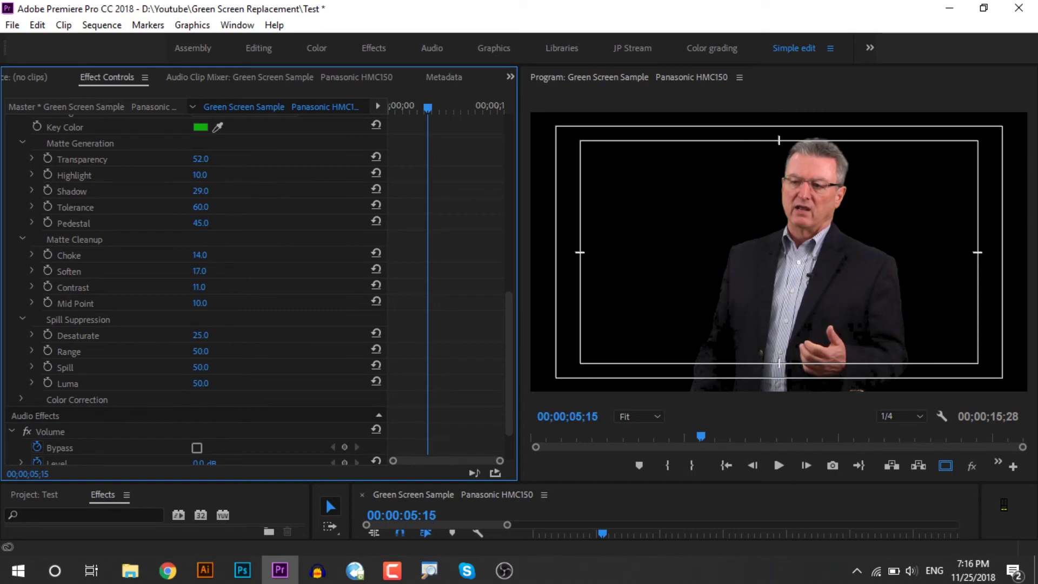
{"action": "left_click_drag", "start_coordinate": [198, 336], "coordinate": [213, 336]}
{"action": "key", "text": "ctrl+z"}
- Enlarge the timeline area and expand the Ultra Key's Color Correction settings
{"action": "left_click_drag", "start_coordinate": [820, 482], "coordinate": [822, 415]}
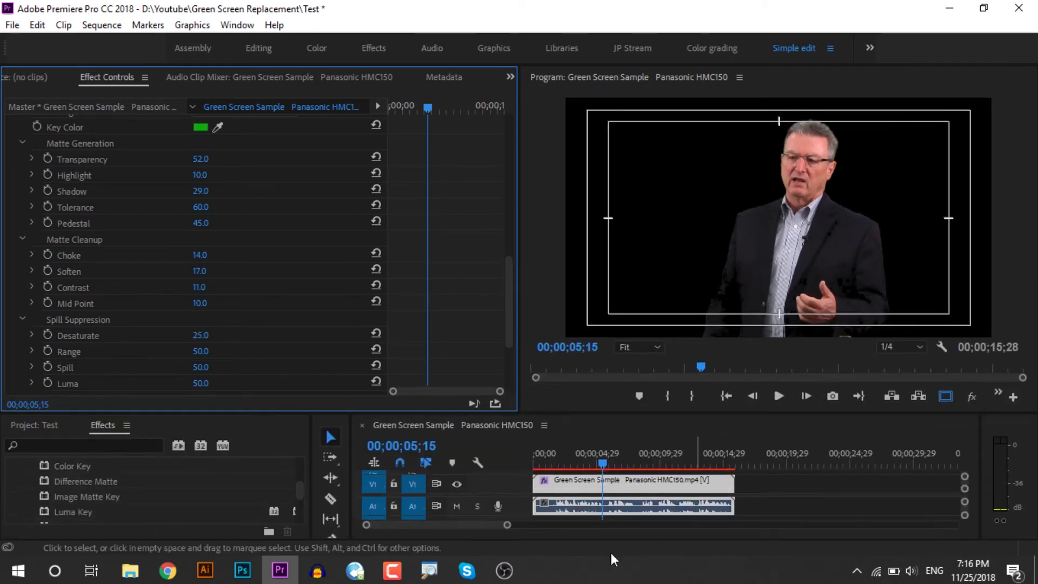
{"action": "scroll", "coordinate": [154, 323], "scroll_direction": "down", "scroll_amount": 3}
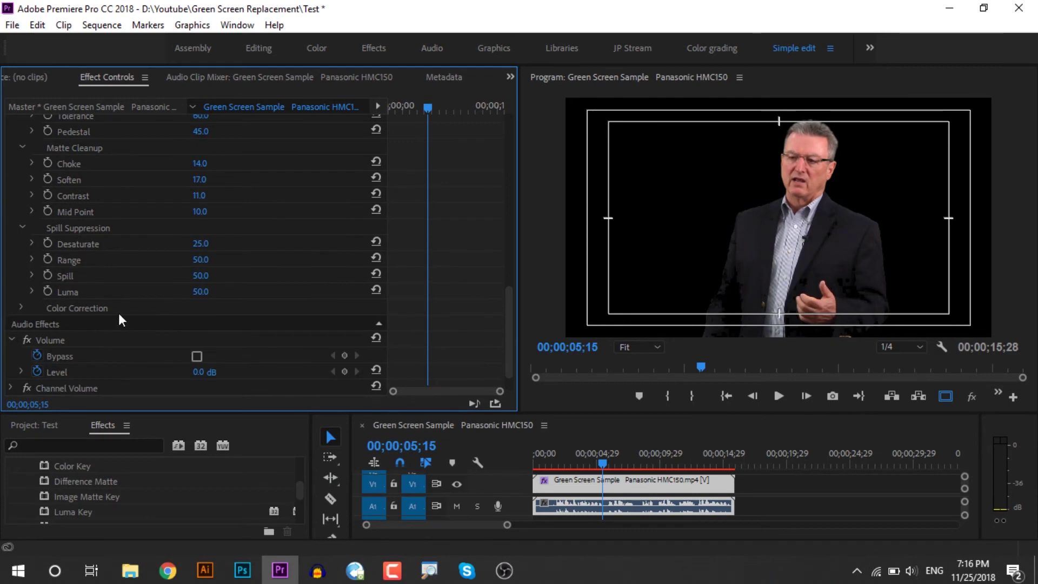
{"action": "left_click", "coordinate": [21, 307]}
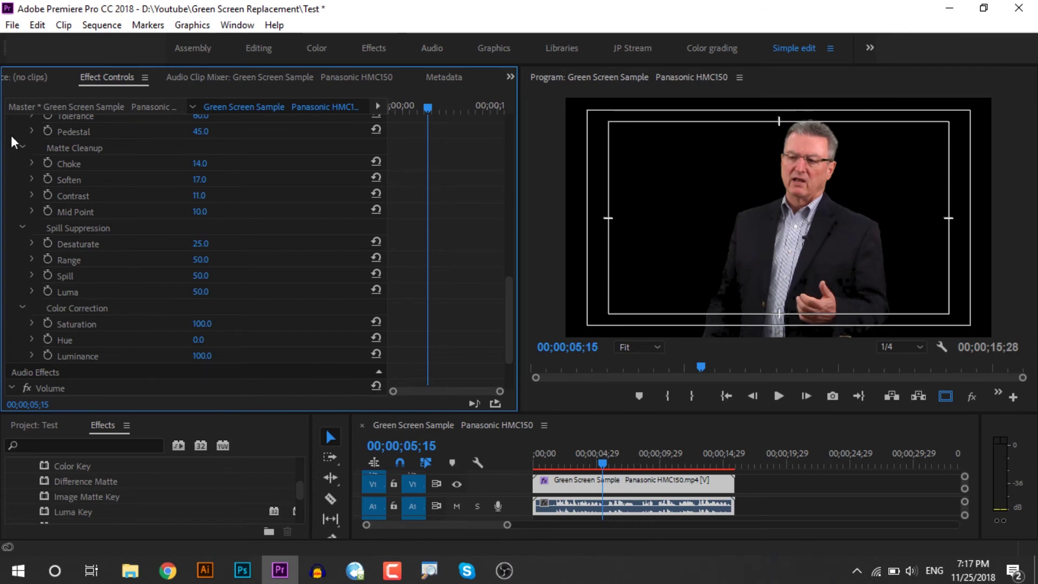
{"action": "scroll", "coordinate": [211, 290], "scroll_direction": "up", "scroll_amount": 3}
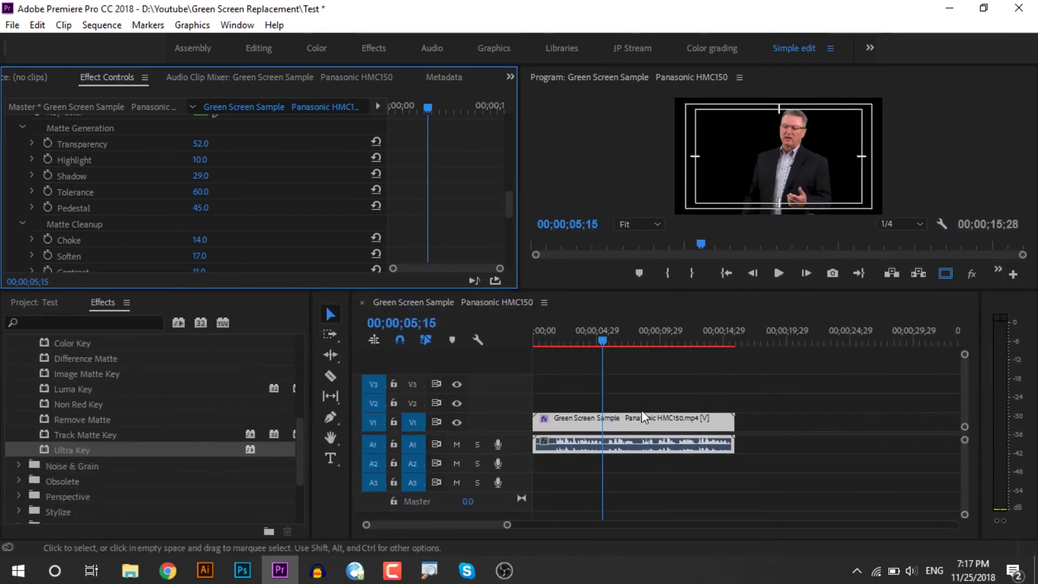
- Relocate the presenter clip from V1 to V2, undoing the stray duplicate copy
{"action": "left_click", "coordinate": [720, 404]}
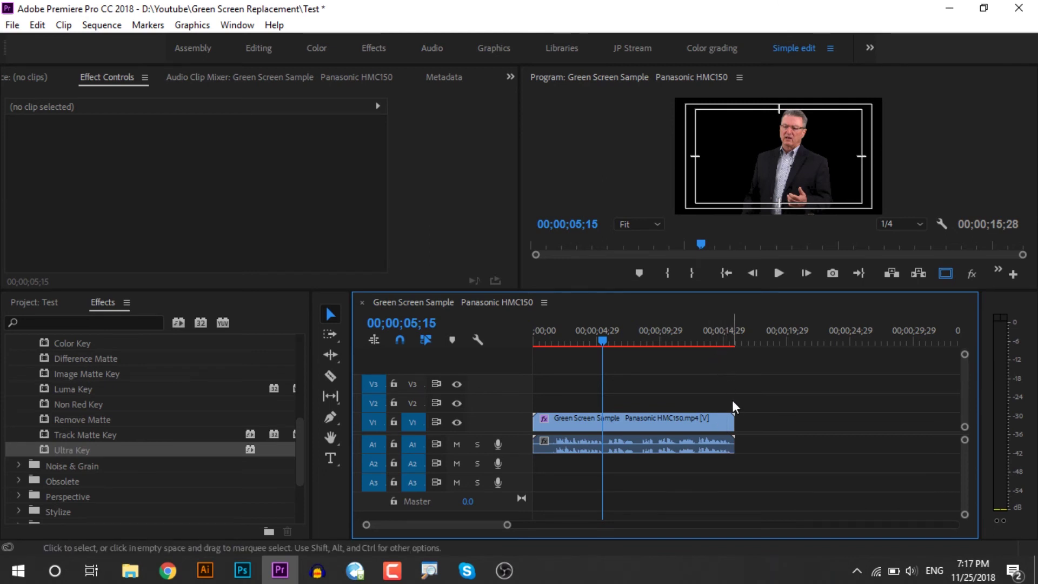
{"action": "left_click", "coordinate": [645, 430]}
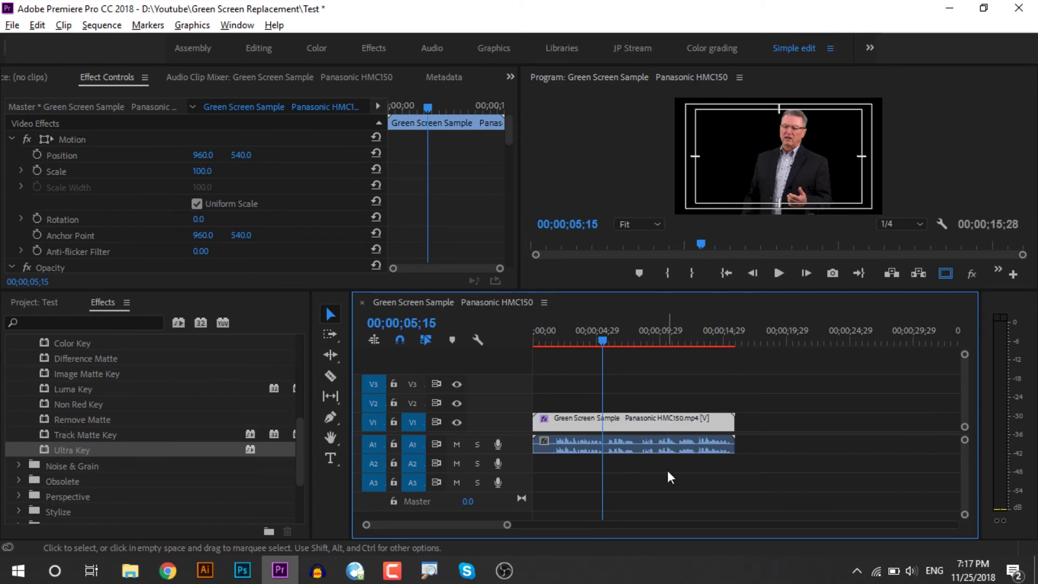
{"action": "left_click_drag", "start_coordinate": [636, 427], "coordinate": [635, 406]}
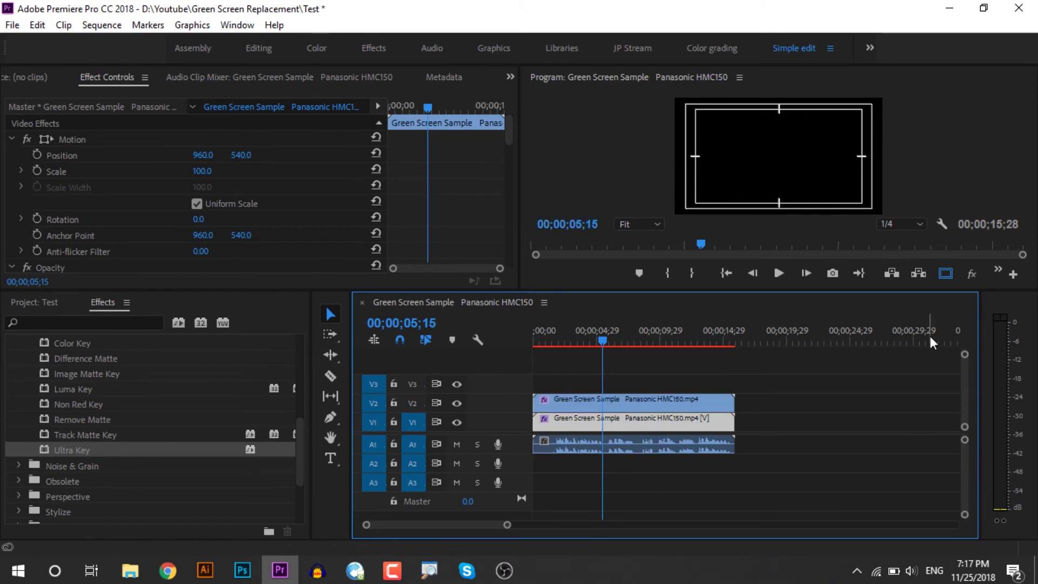
{"action": "key", "text": "ctrl+z"}
{"action": "left_click_drag", "start_coordinate": [712, 425], "coordinate": [656, 433]}
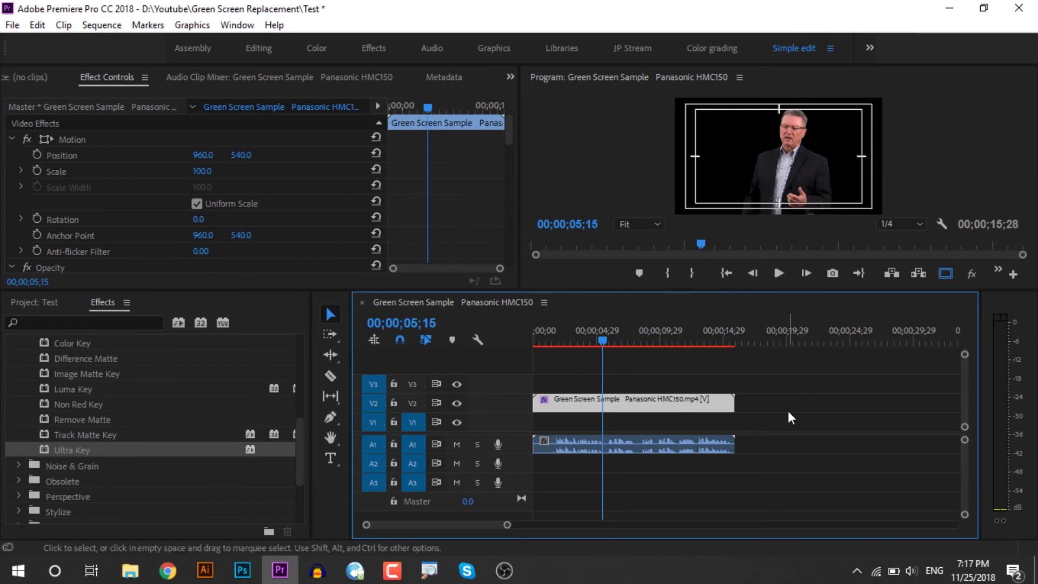
- Import the studio-wall video and black gradient image from File Explorer into the Test bin
{"action": "left_click", "coordinate": [48, 302]}
{"action": "left_click", "coordinate": [129, 570]}
{"action": "left_click", "coordinate": [576, 405]}
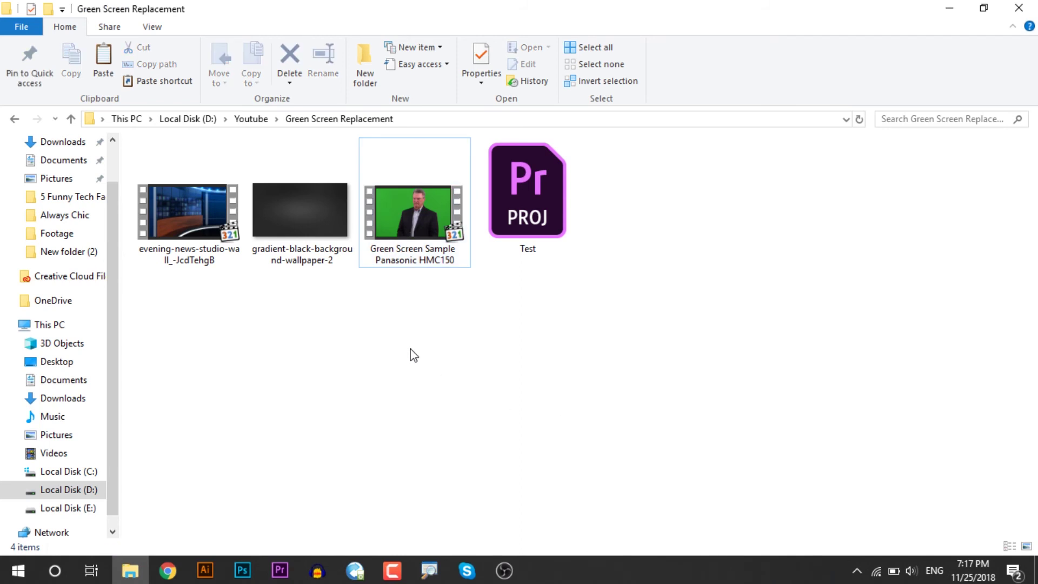
{"action": "left_click_drag", "start_coordinate": [266, 303], "coordinate": [159, 223]}
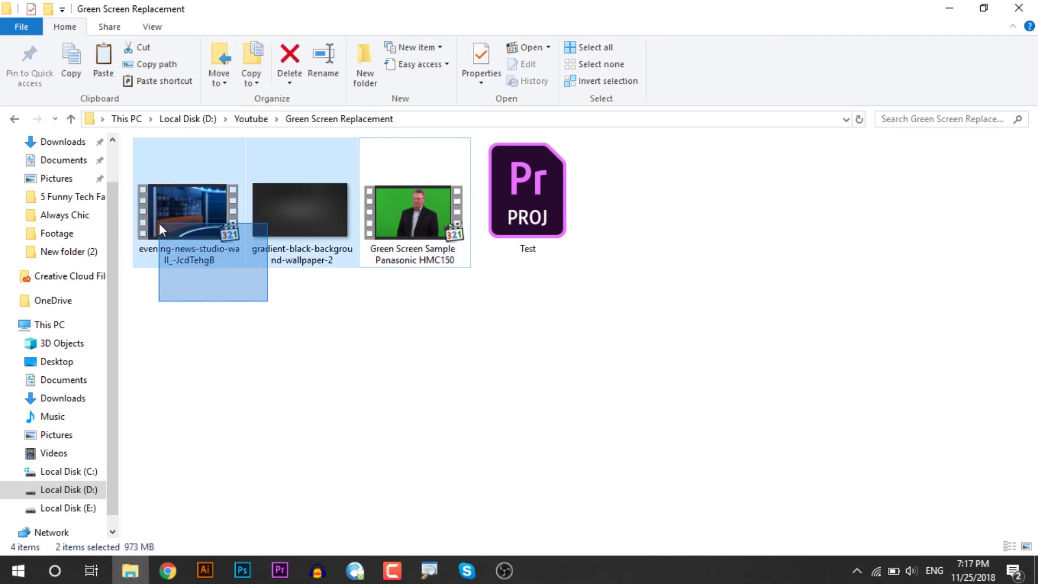
{"action": "mouse_move", "coordinate": [279, 199]}
{"action": "left_mouse_down"}
{"action": "mouse_move", "coordinate": [287, 562]}
{"action": "mouse_move", "coordinate": [194, 438]}
{"action": "left_mouse_up"}
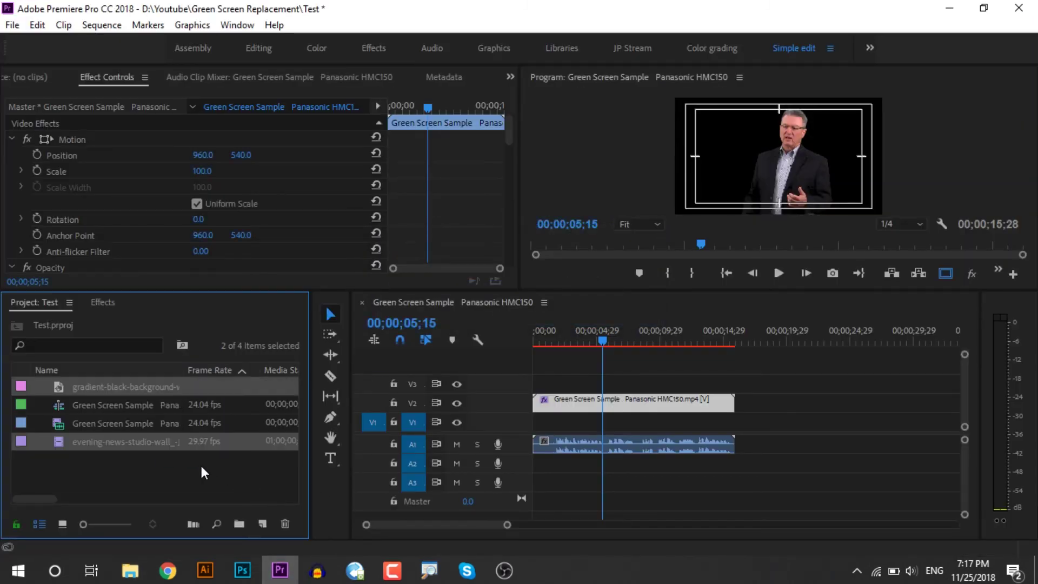
- Place the black gradient image on V1 and extend it to the presenter's length
{"action": "left_click", "coordinate": [165, 482]}
{"action": "left_click_drag", "start_coordinate": [72, 385], "coordinate": [538, 424]}
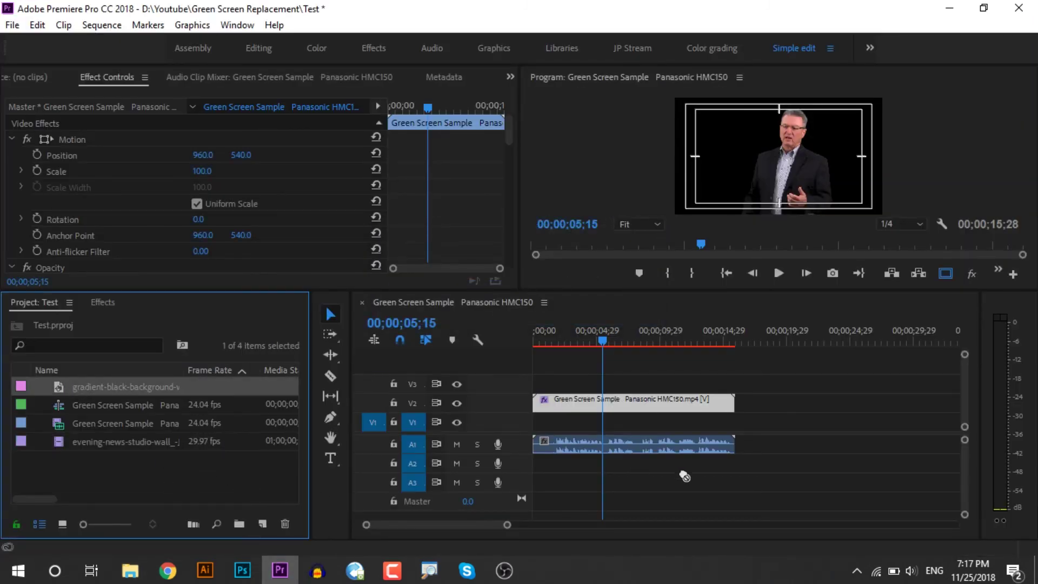
{"action": "left_click_drag", "start_coordinate": [591, 430], "coordinate": [733, 426]}
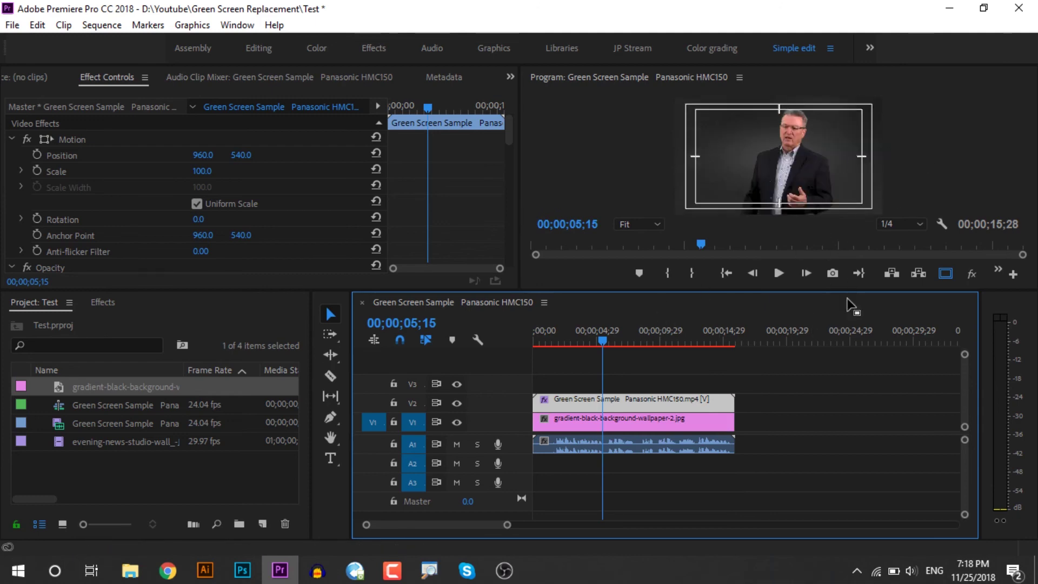
- Enlarge the Program monitor and delete the gradient clip from V1
{"action": "left_click_drag", "start_coordinate": [845, 293], "coordinate": [857, 365]}
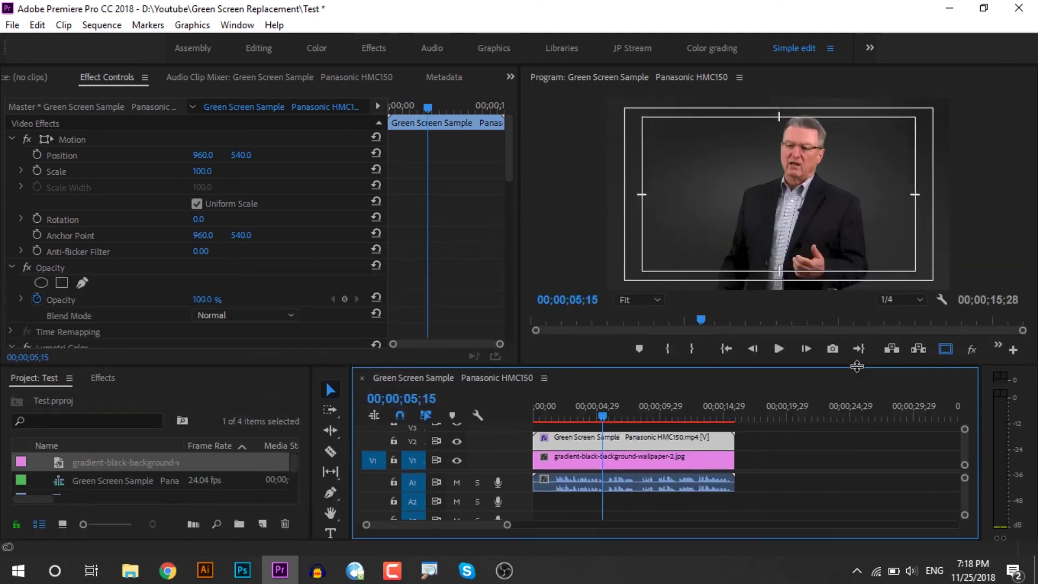
{"action": "left_click", "coordinate": [702, 461]}
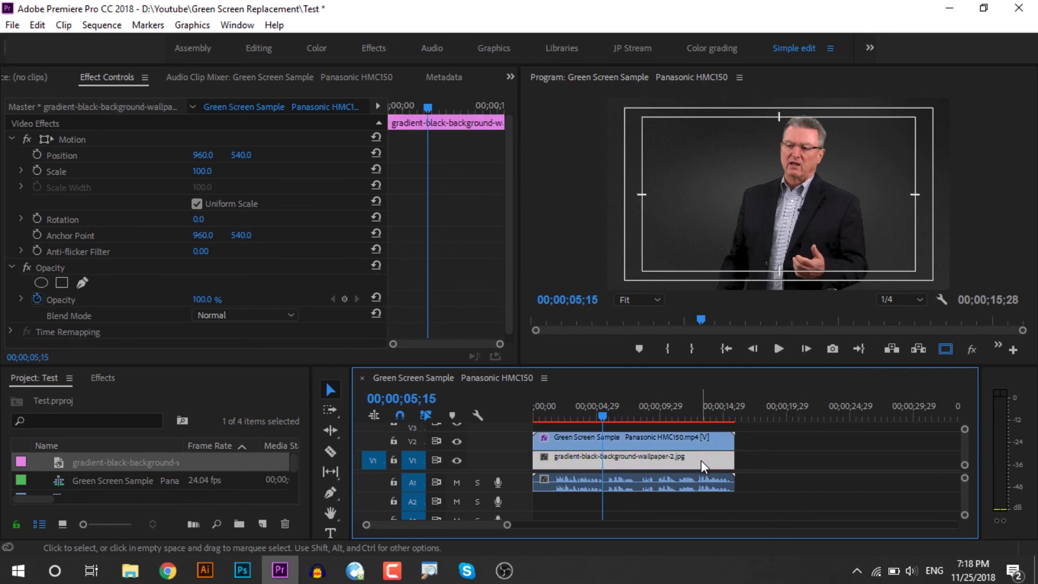
{"action": "key", "text": "Delete"}
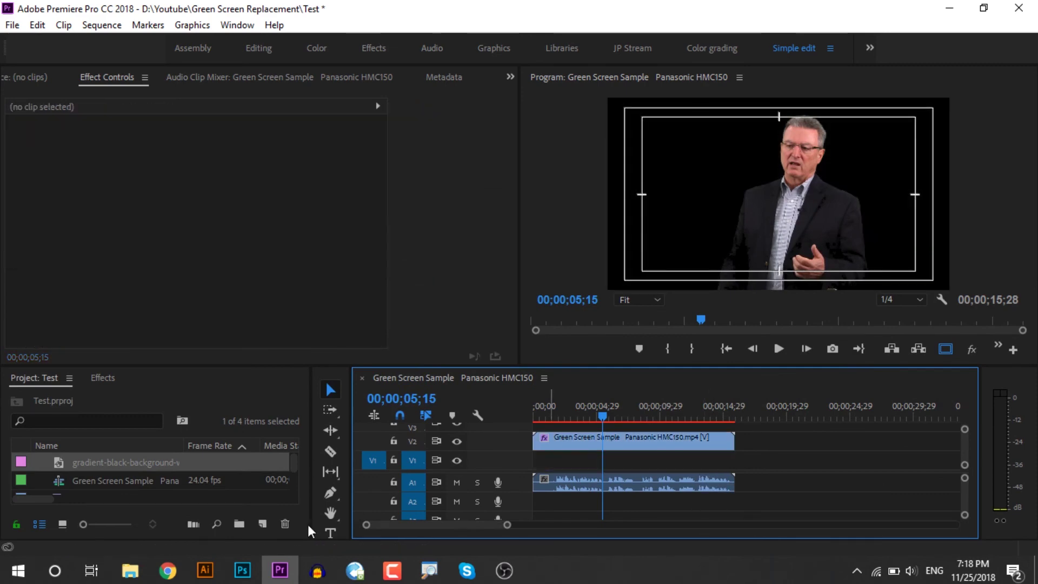
{"action": "scroll", "coordinate": [109, 483], "scroll_direction": "down", "scroll_amount": 1}
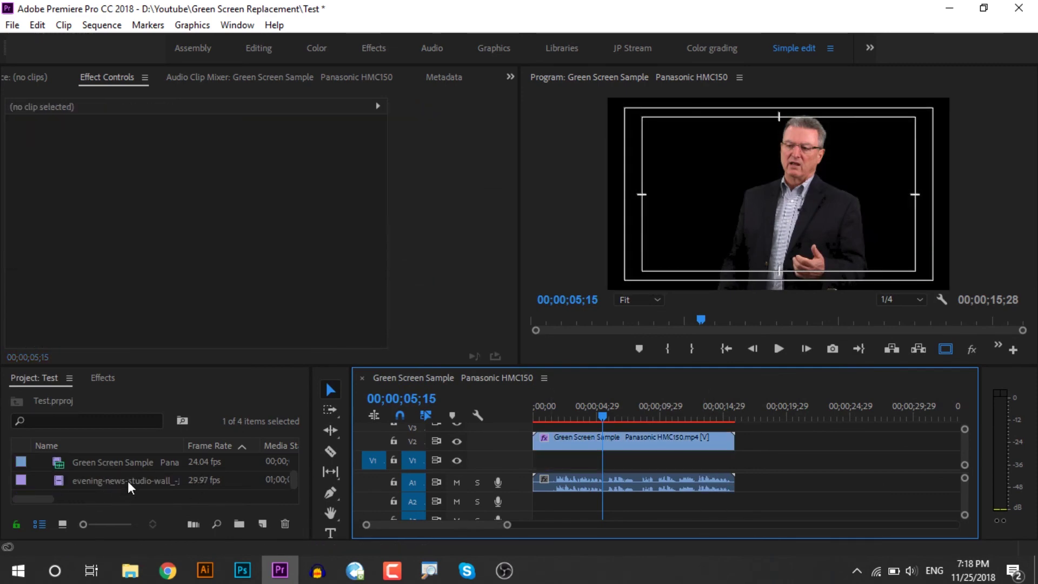
- Put the news-studio clip at the start of V1 with Scale 111 and Position X 948
{"action": "left_click", "coordinate": [129, 481]}
{"action": "left_click_drag", "start_coordinate": [128, 481], "coordinate": [546, 460]}
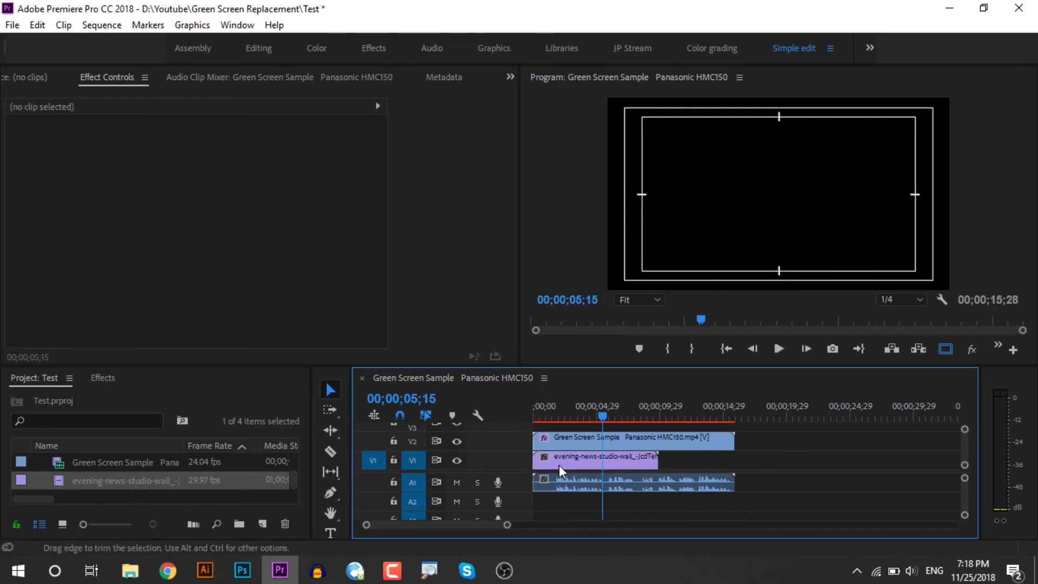
{"action": "left_click_drag", "start_coordinate": [606, 416], "coordinate": [606, 420]}
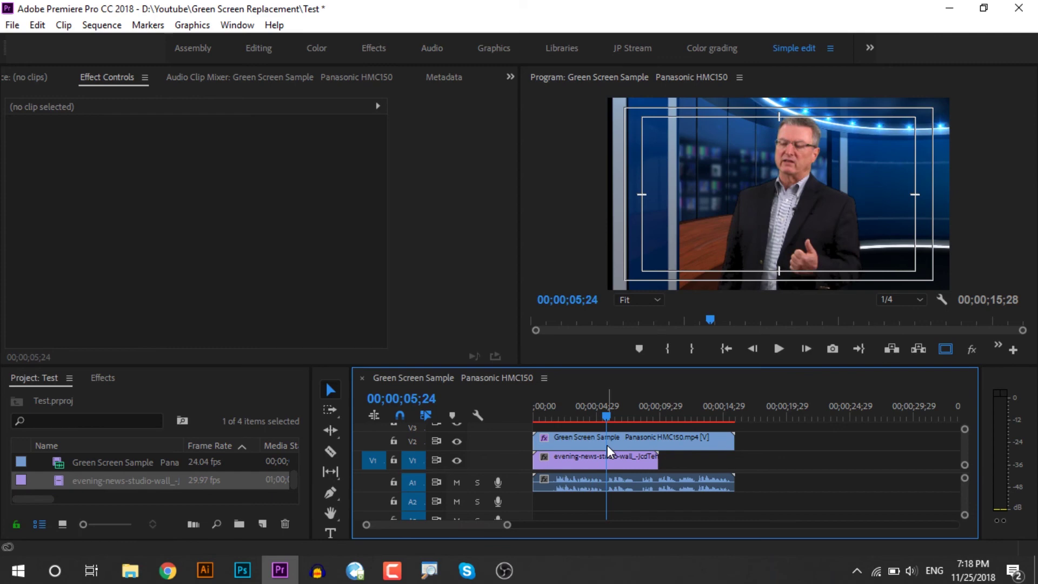
{"action": "left_click", "coordinate": [607, 456]}
{"action": "left_click_drag", "start_coordinate": [204, 170], "coordinate": [209, 170]}
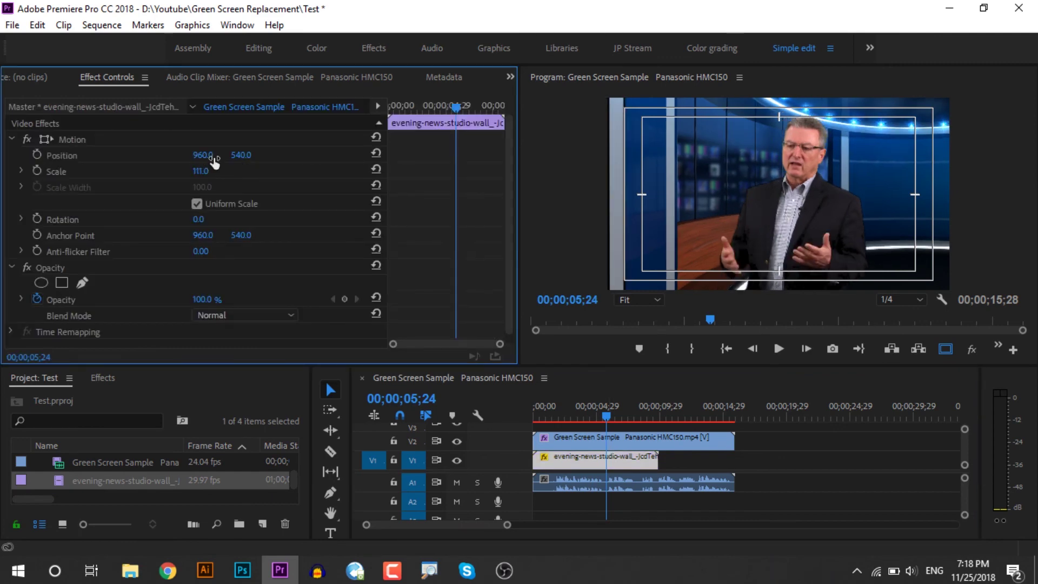
{"action": "left_click_drag", "start_coordinate": [215, 158], "coordinate": [209, 156]}
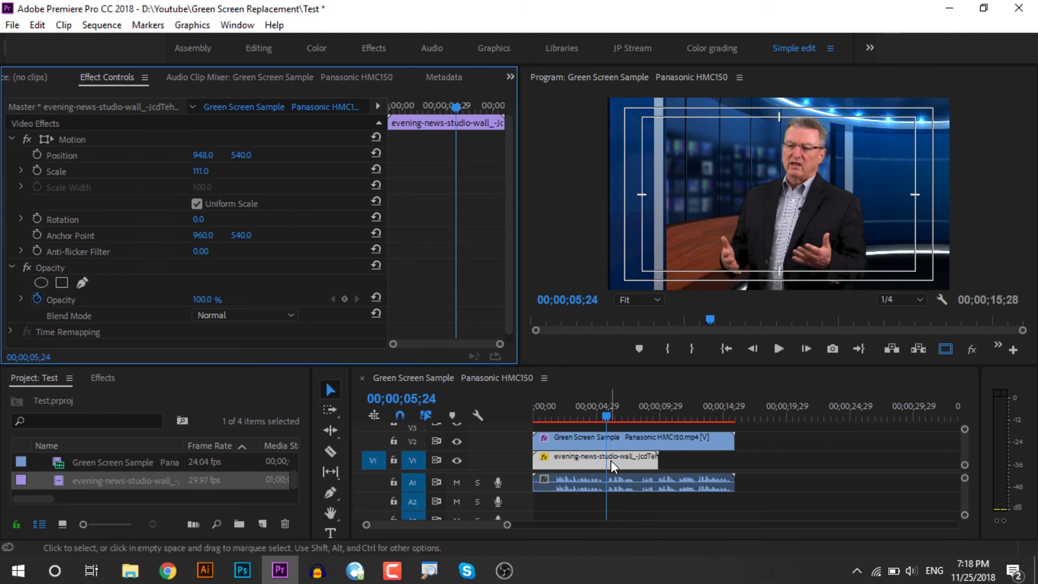
{"action": "mouse_move", "coordinate": [613, 416]}
{"action": "left_mouse_down"}
{"action": "mouse_move", "coordinate": [668, 421]}
{"action": "mouse_move", "coordinate": [639, 417]}
{"action": "left_mouse_up"}
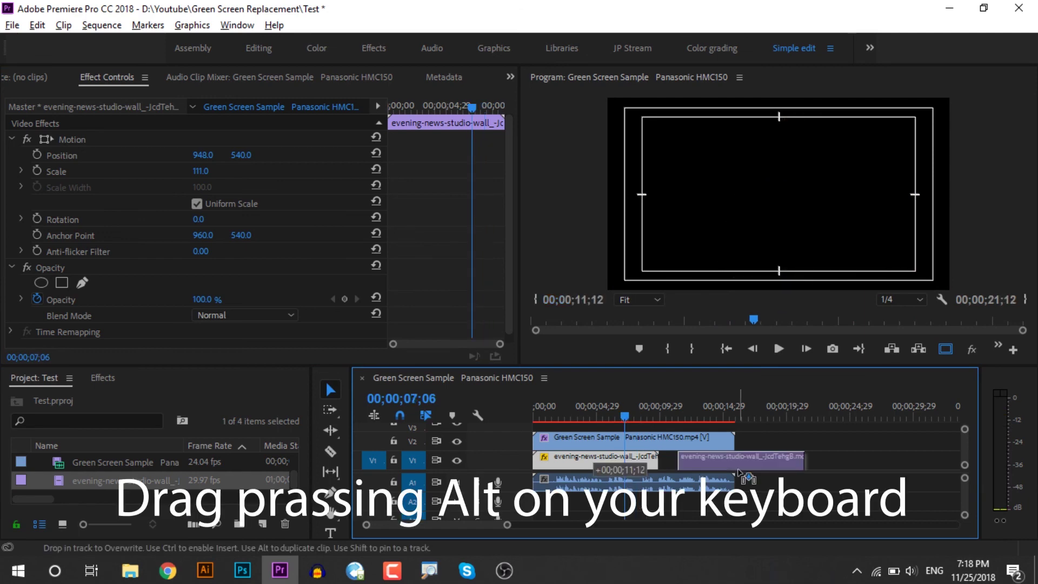
- Copy the backdrop after itself on V1, trim it to the presenter's end, and play from 0
{"action": "left_click_drag", "start_coordinate": [739, 472], "coordinate": [719, 472]}
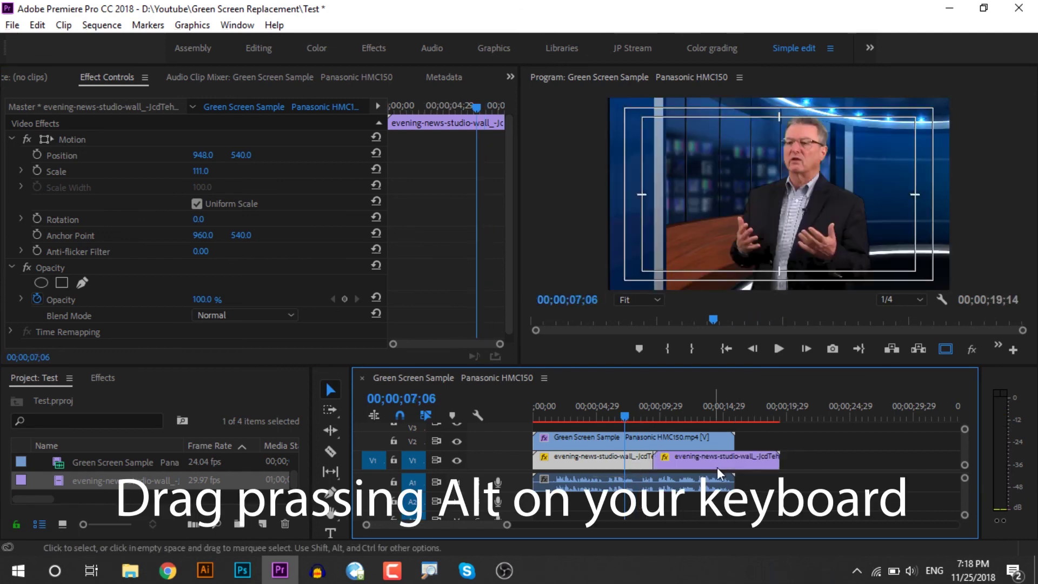
{"action": "left_click_drag", "start_coordinate": [778, 457], "coordinate": [733, 456]}
{"action": "left_click_drag", "start_coordinate": [630, 411], "coordinate": [524, 420]}
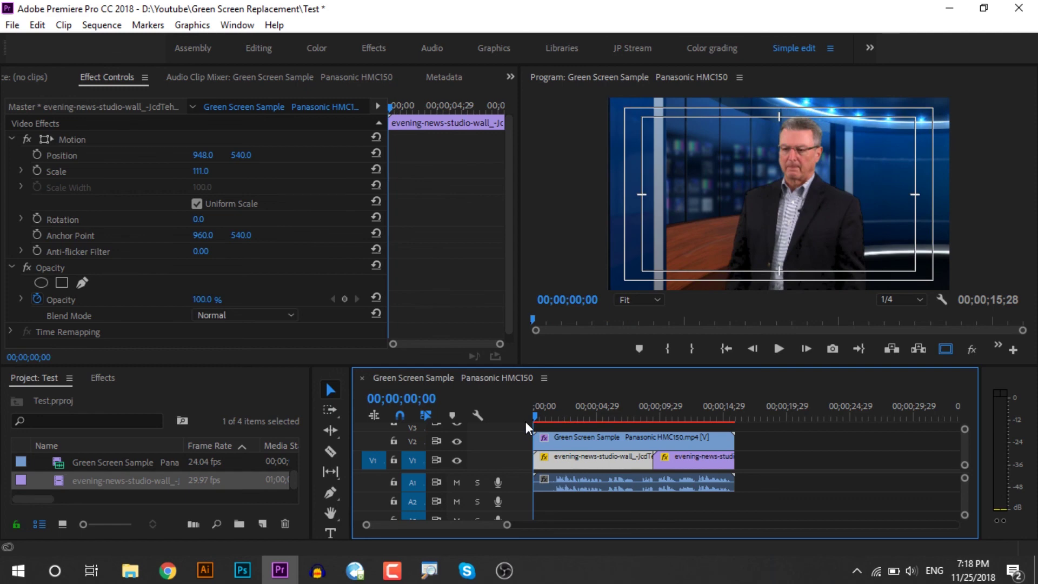
{"action": "key", "text": "space"}
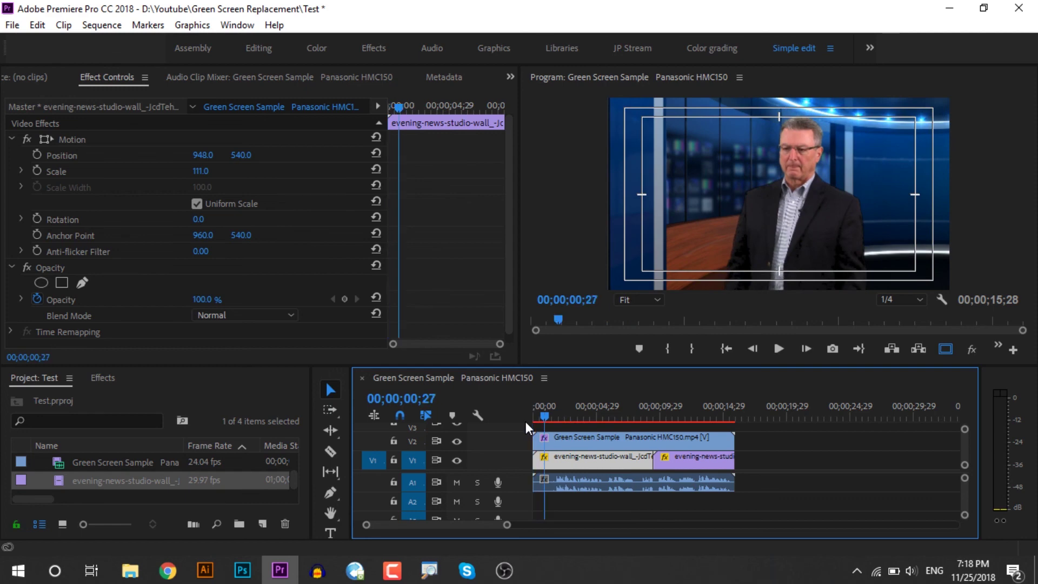